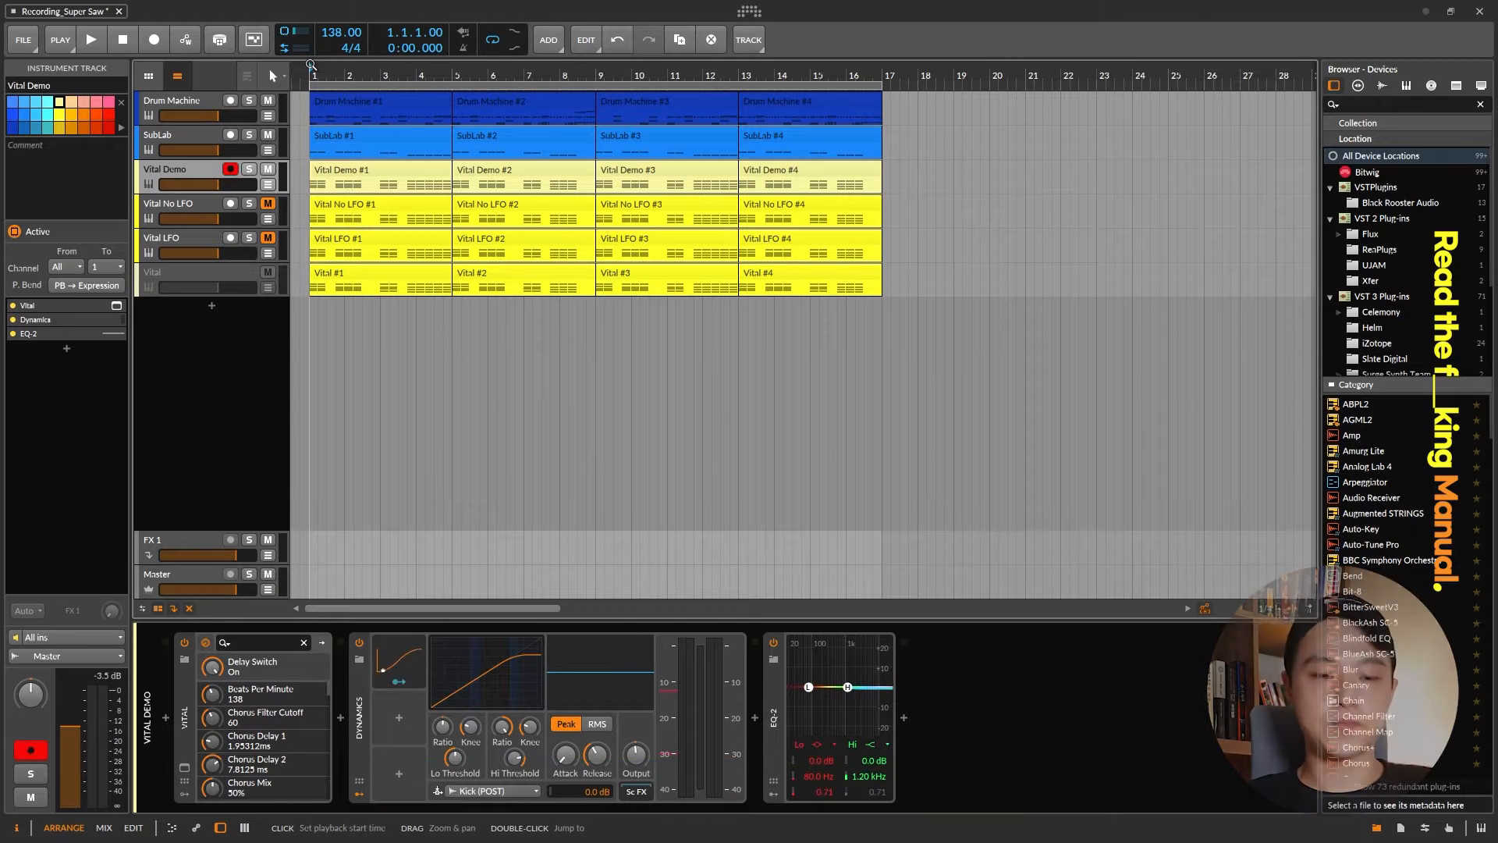
Play the arrangement and inspect the Vital Demo track's synth voice and effects settings
key(space)
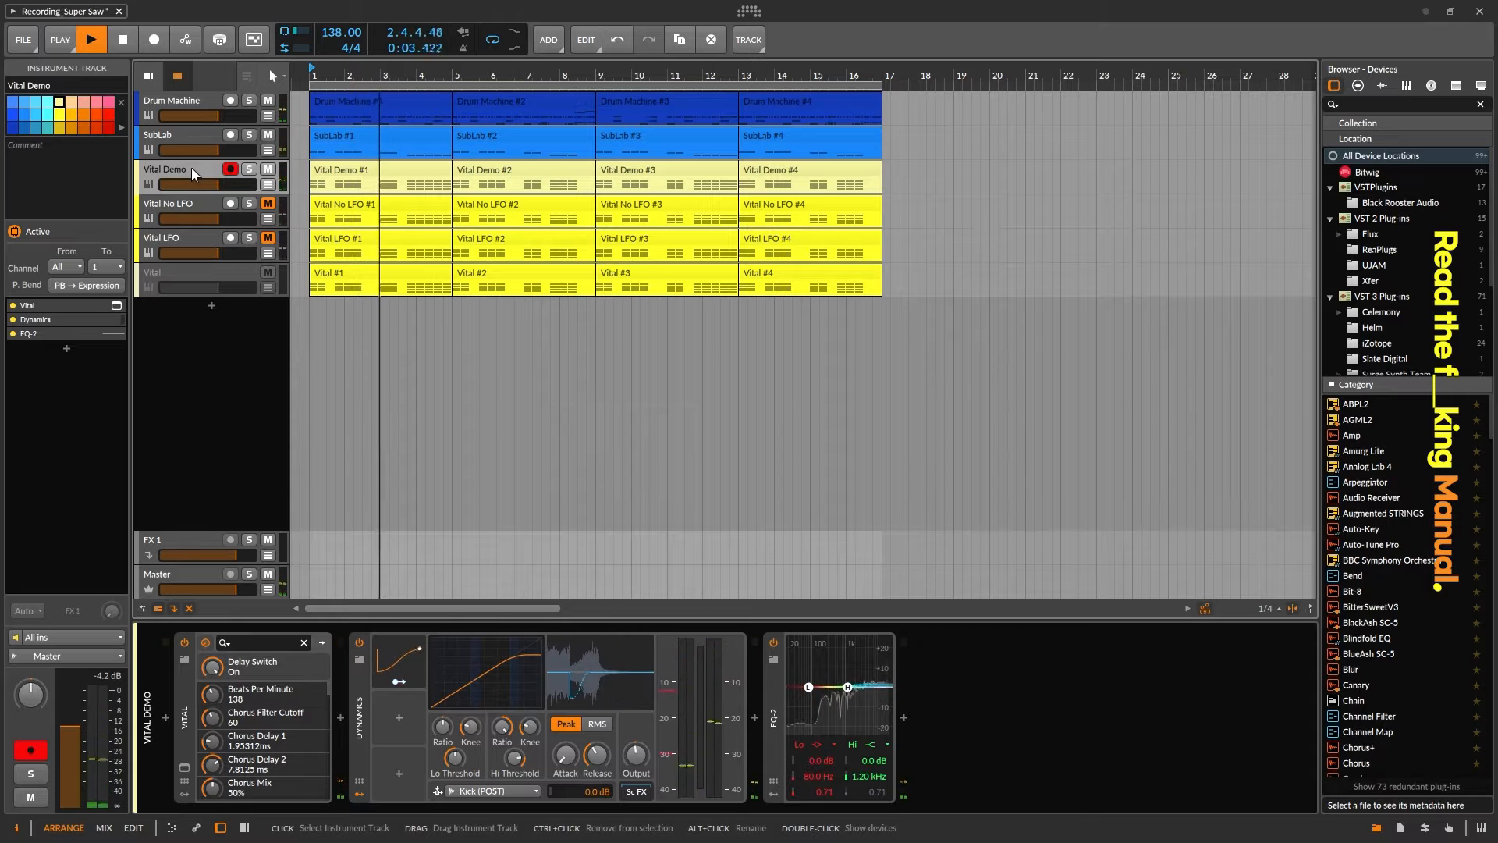
click(185, 768)
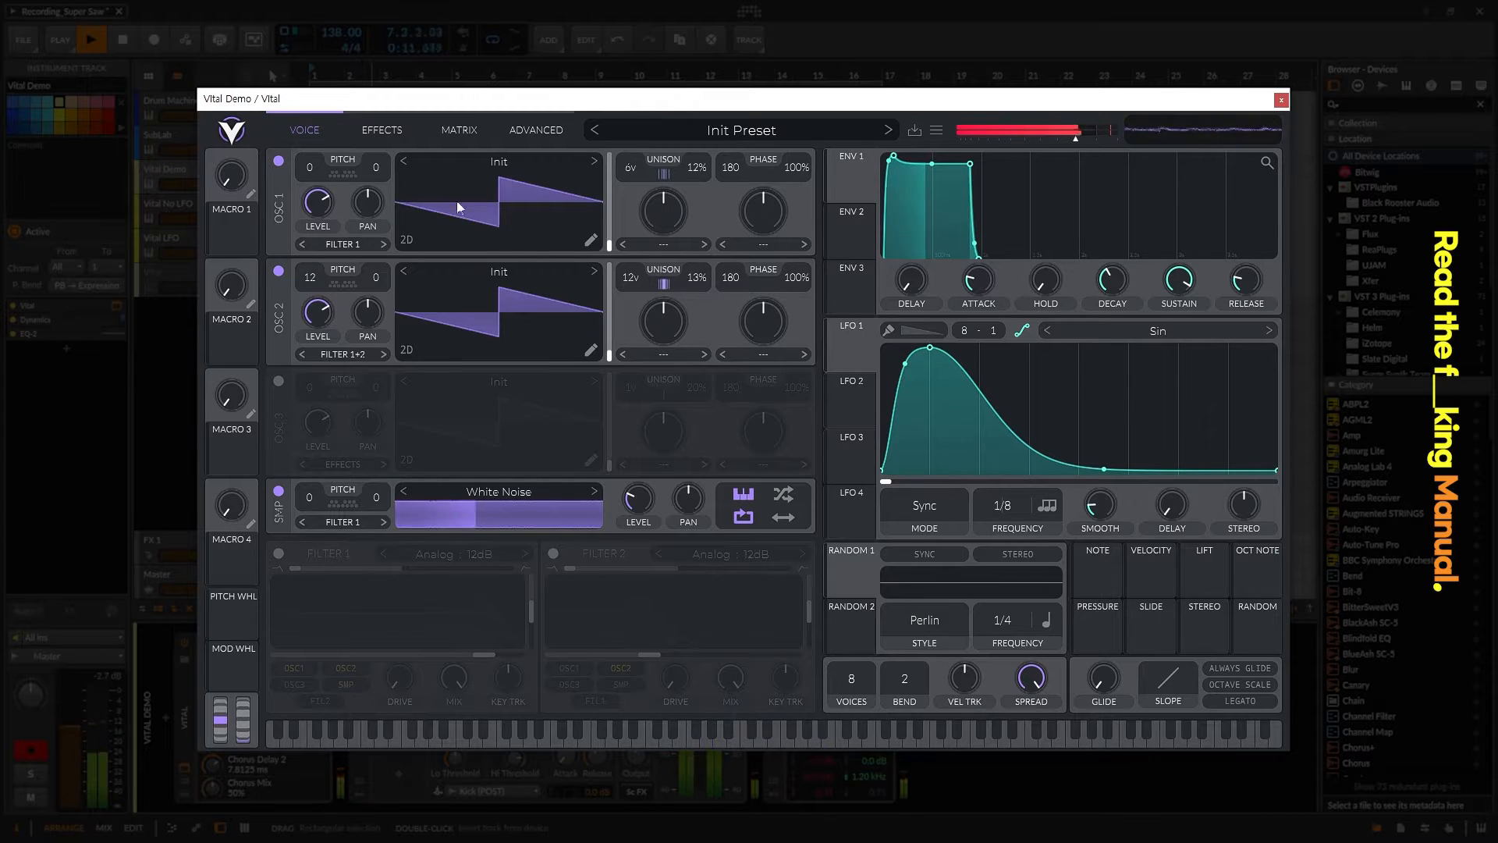
click(380, 129)
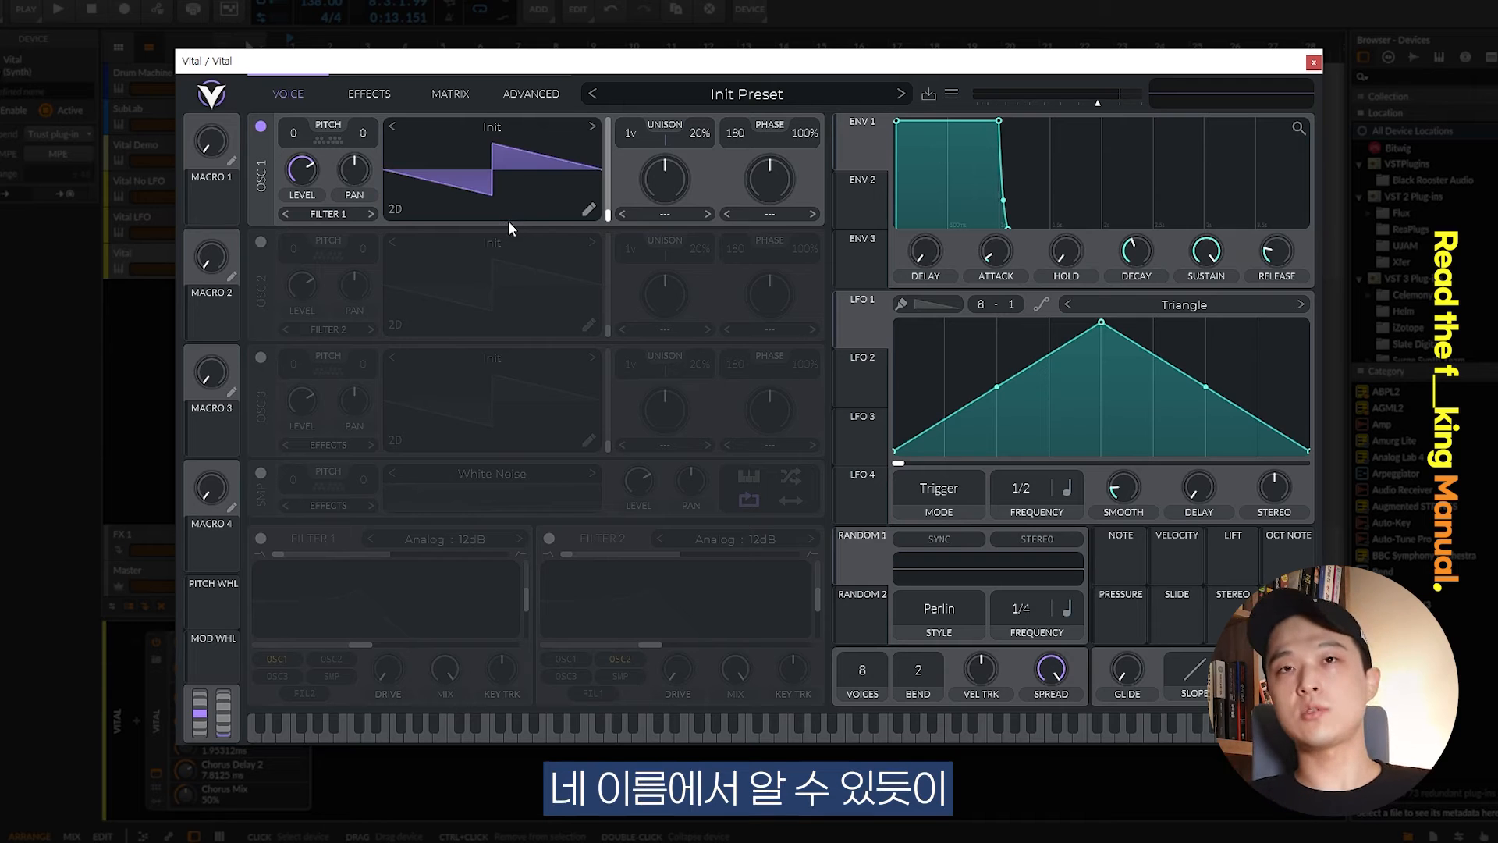
Load the Basic Shapes wavetable in oscillator 1 and move its frame to the sawtooth shape
click(526, 125)
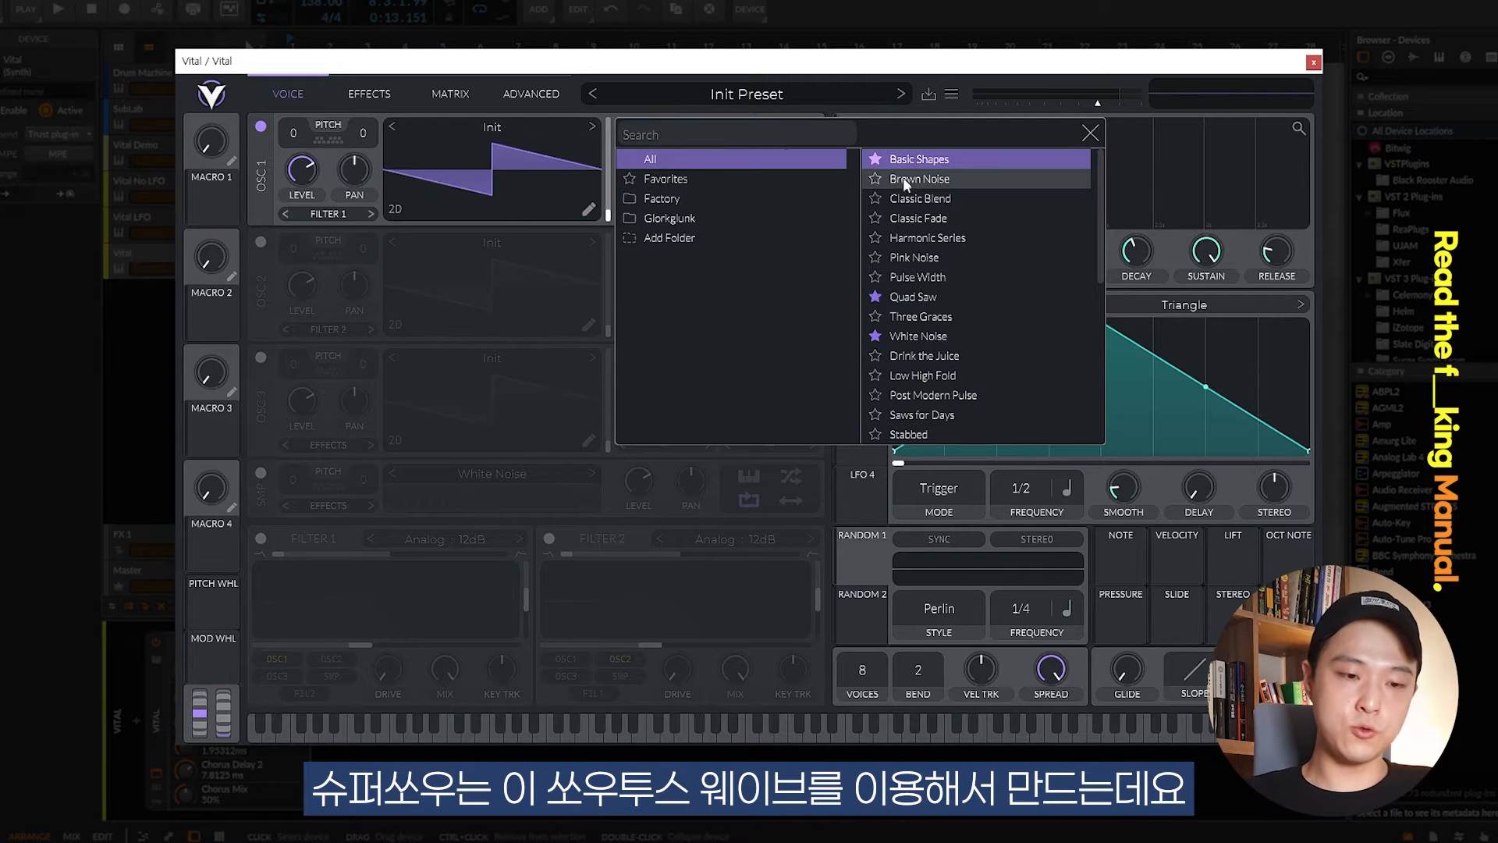
click(928, 159)
click(593, 248)
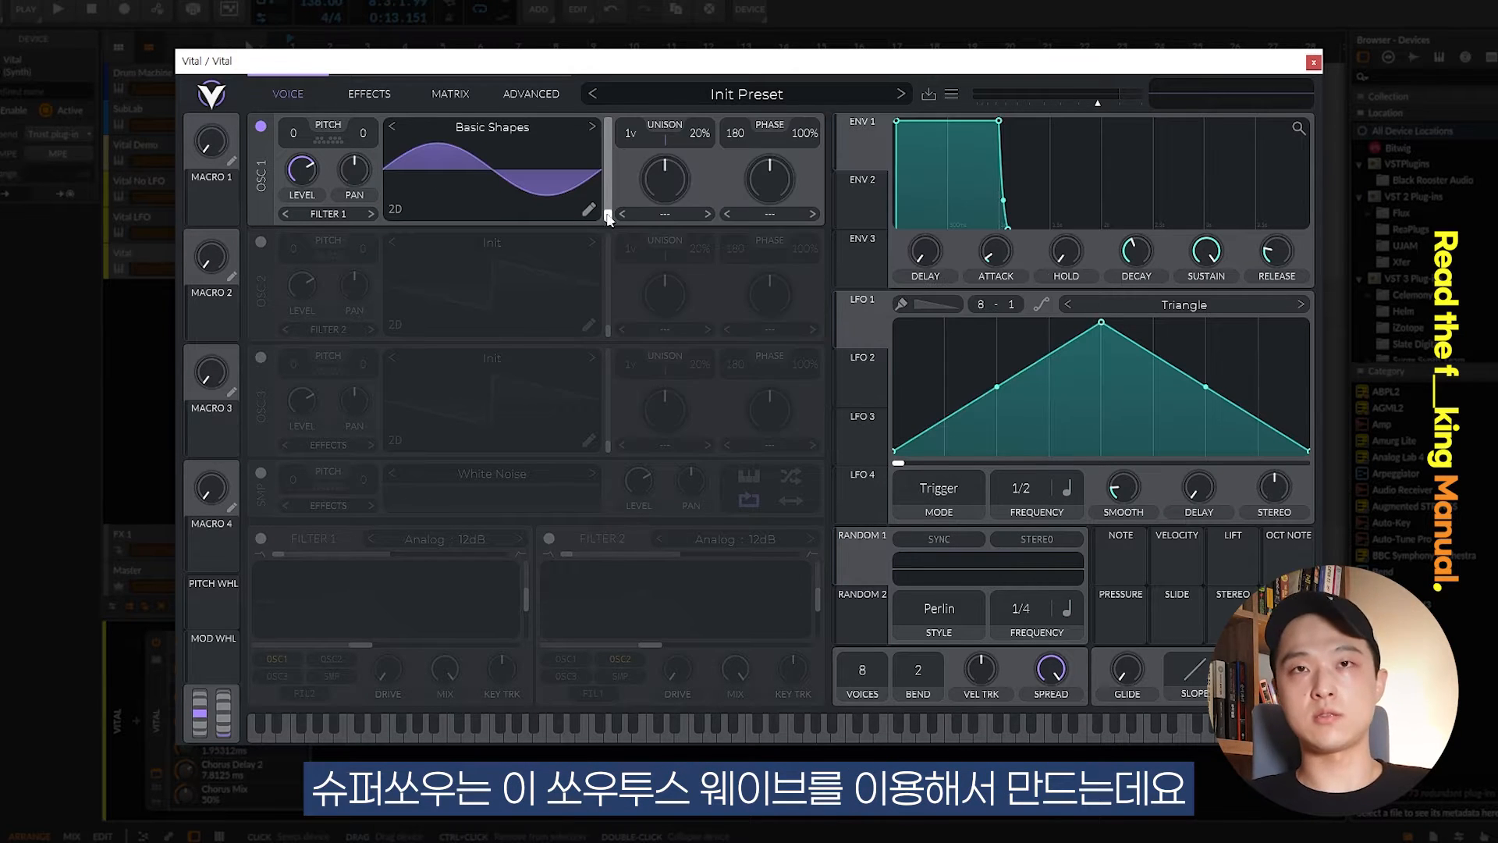
drag(611, 215, 609, 178)
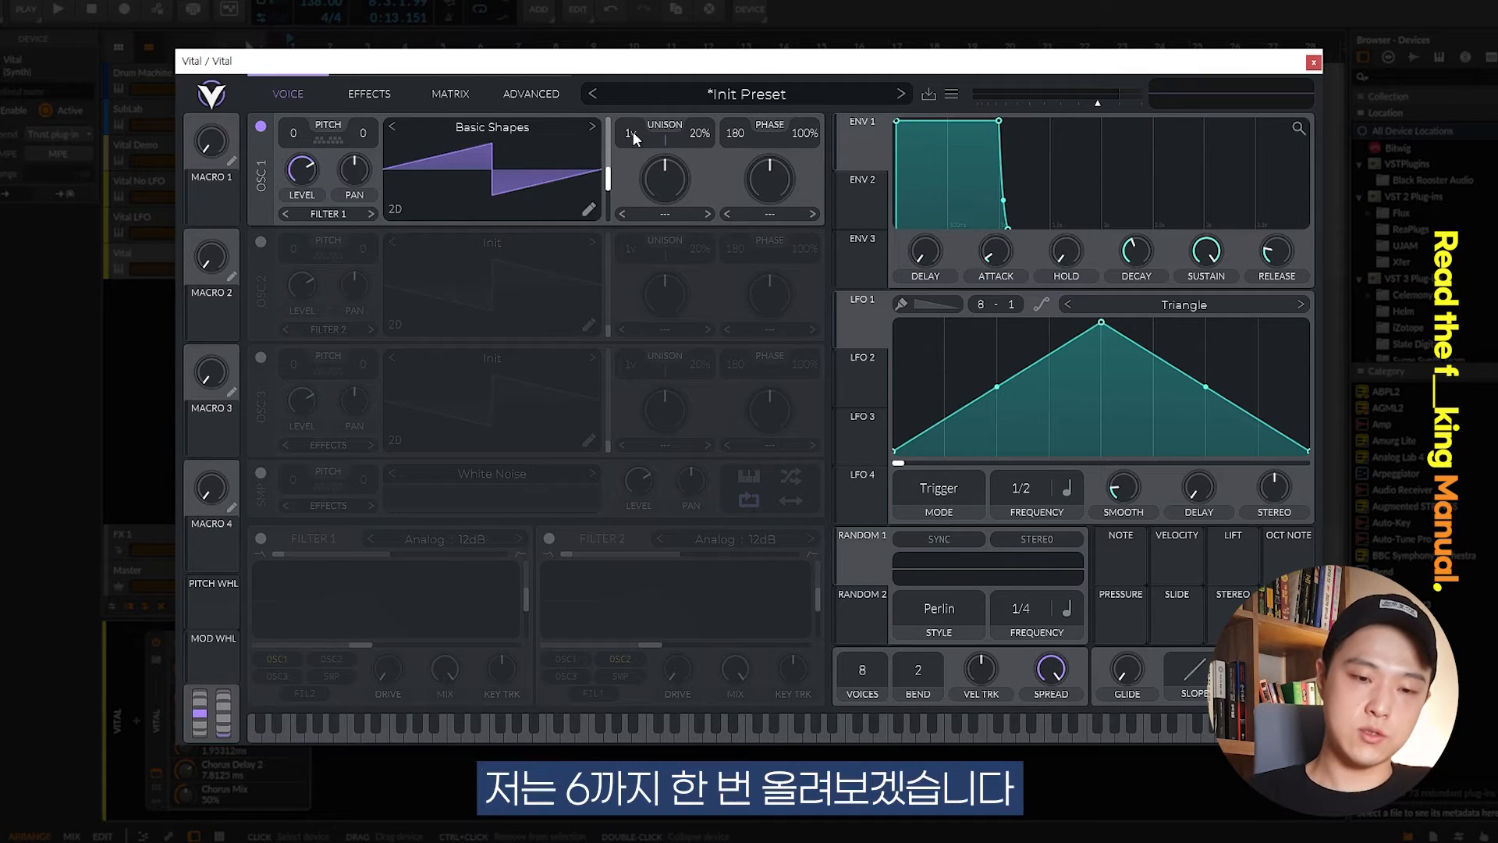
Try 6 unison voices on oscillator 1 and raise the count to 12
mouse_move(638, 112)
mouse_down()
mouse_move(643, 96)
mouse_move(629, 134)
mouse_move(630, 120)
mouse_up()
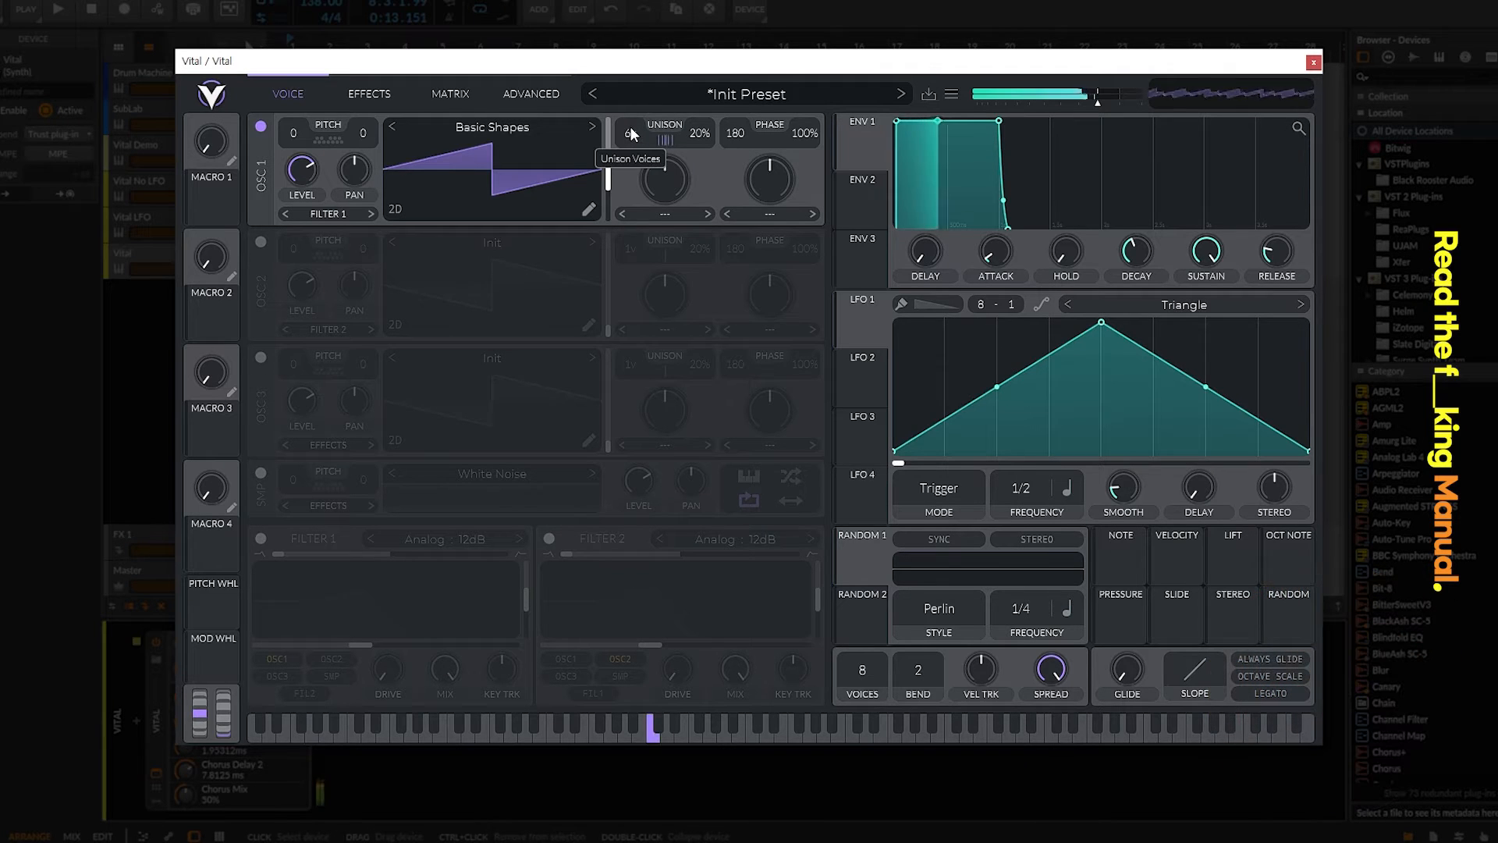
mouse_move(629, 128)
mouse_down()
mouse_move(634, 186)
mouse_move(639, 153)
mouse_up()
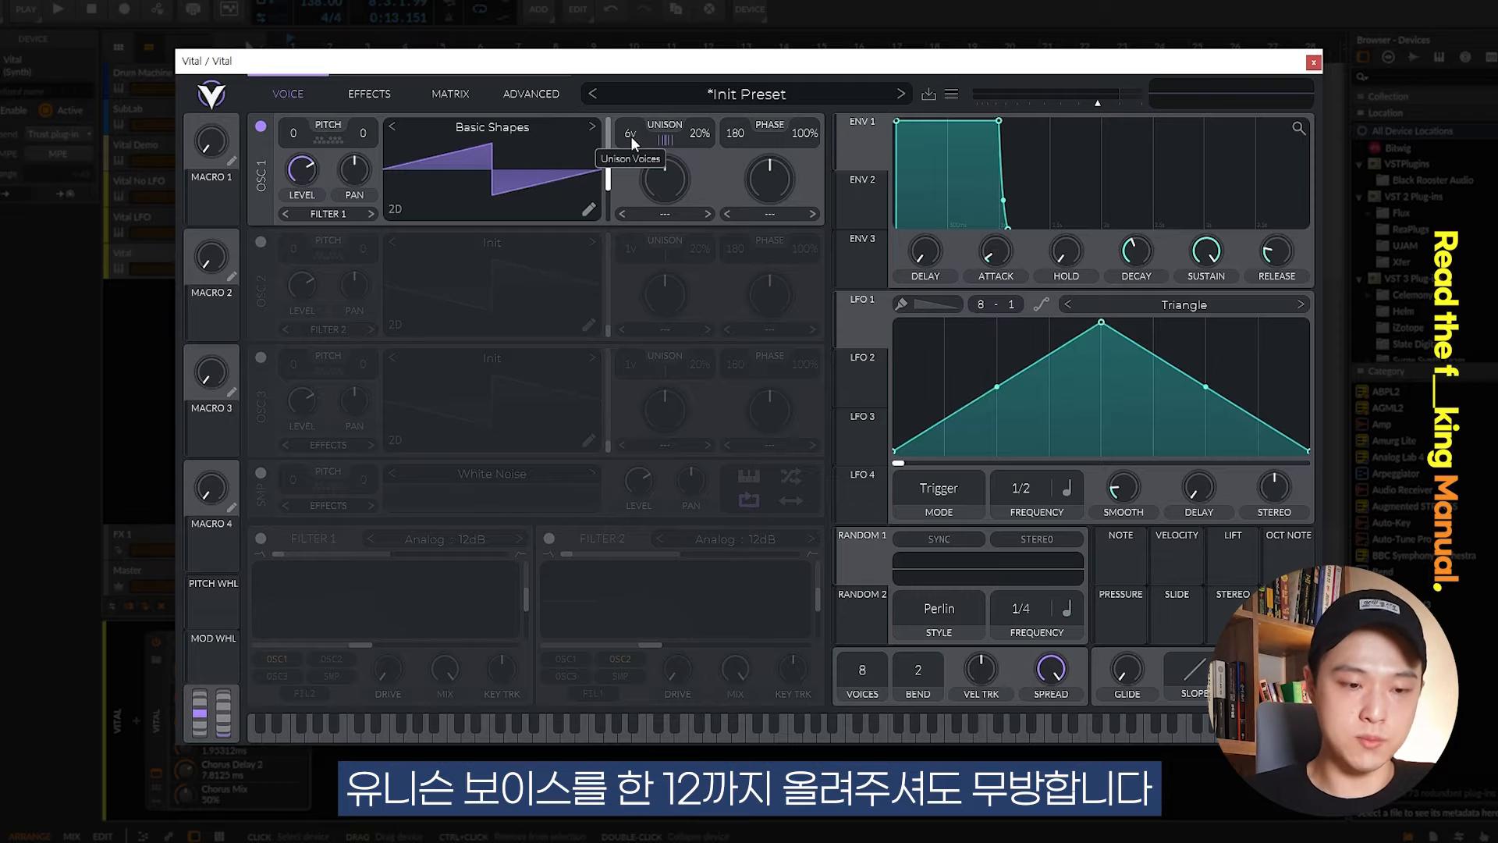
mouse_move(631, 136)
mouse_down()
mouse_move(634, 170)
mouse_move(638, 105)
mouse_move(638, 119)
mouse_up()
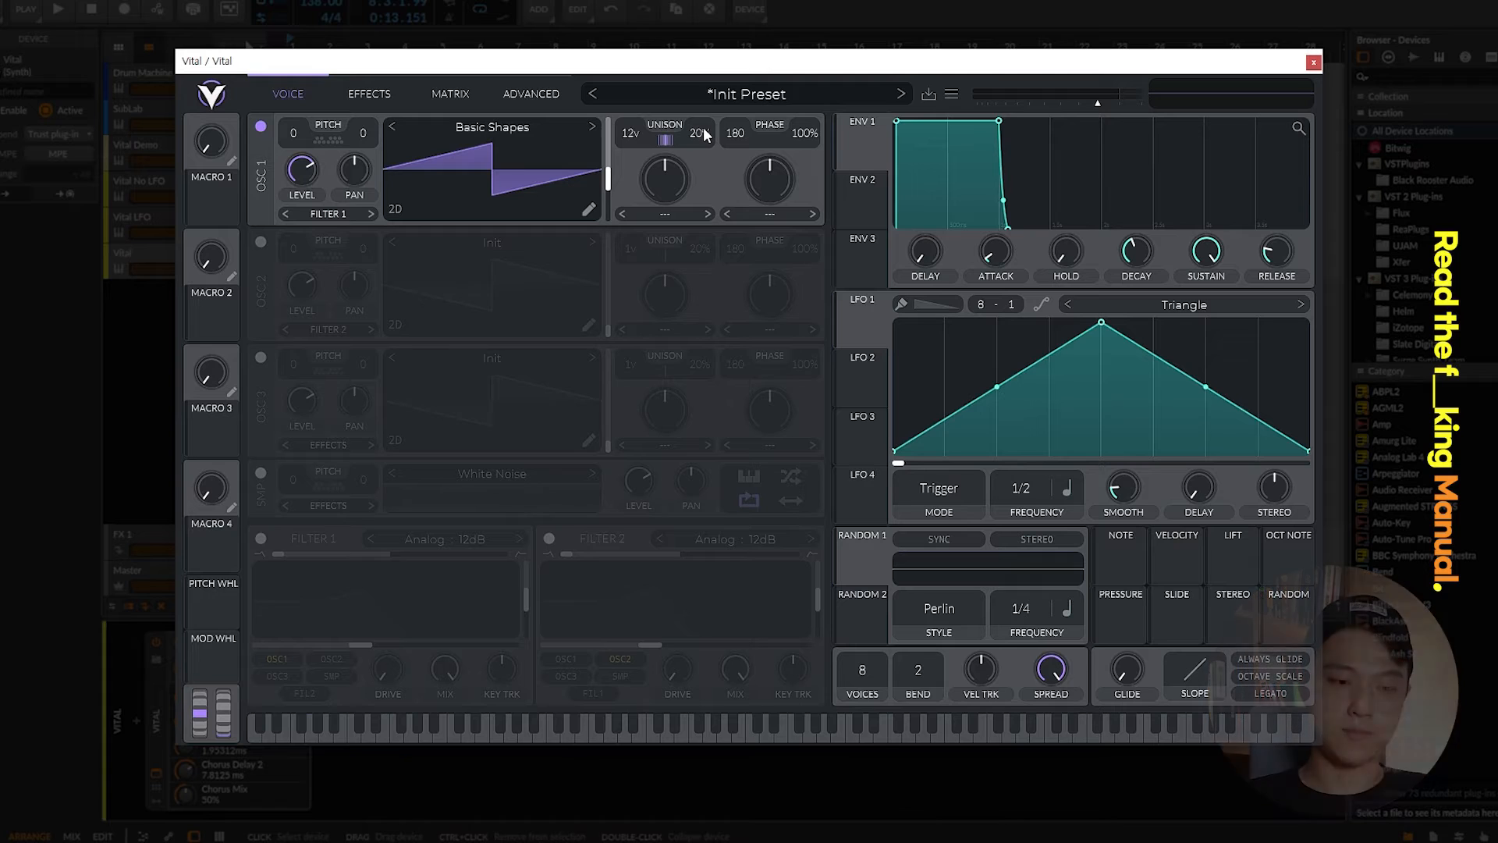
Compare oscillator 1's unison detune amounts from 0% upward and set the detune to 14%
drag(704, 134, 697, 172)
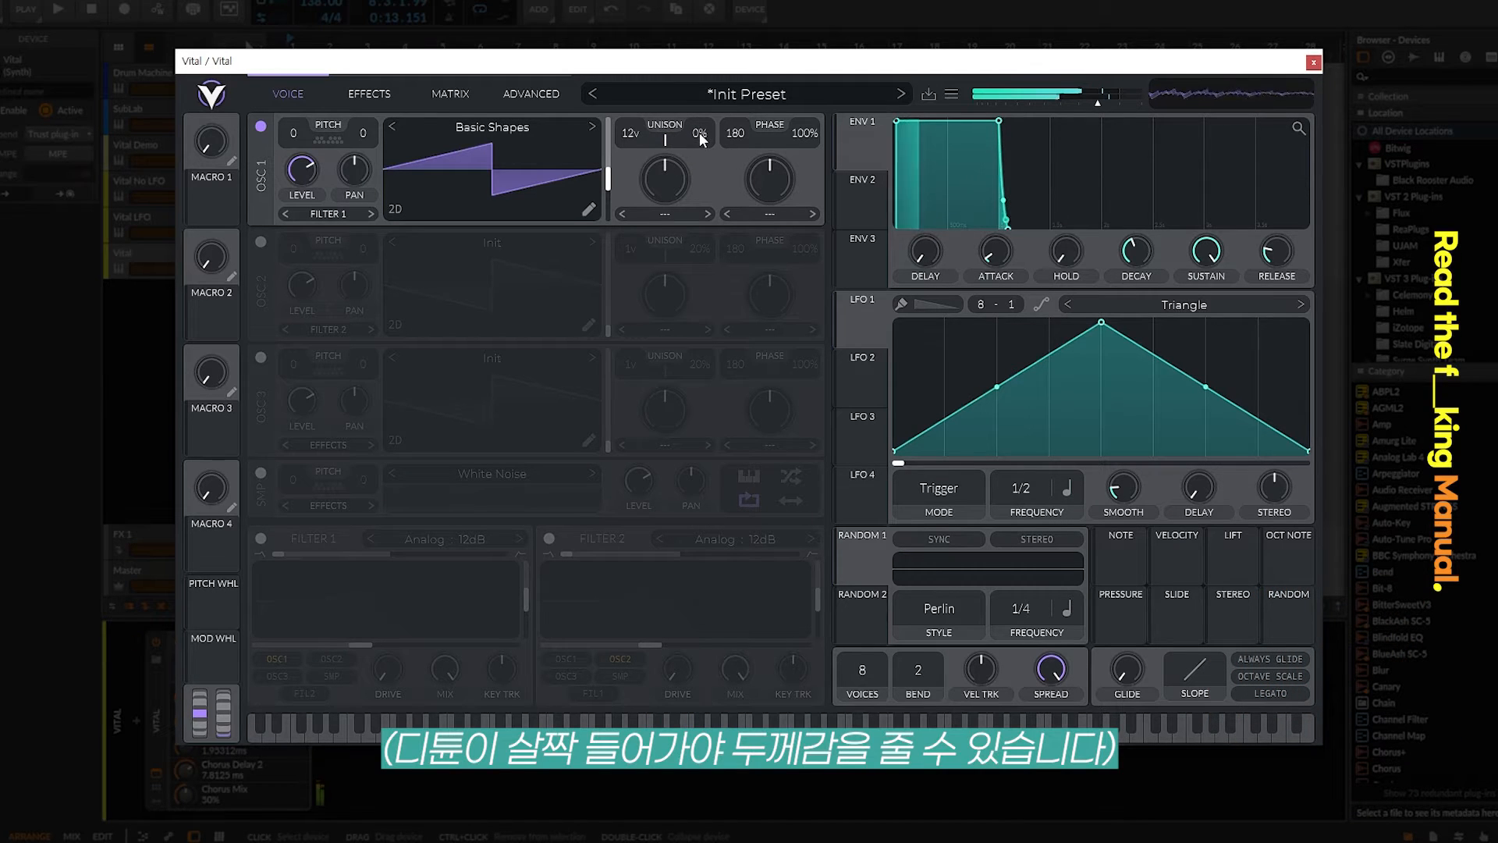
drag(700, 133, 711, 112)
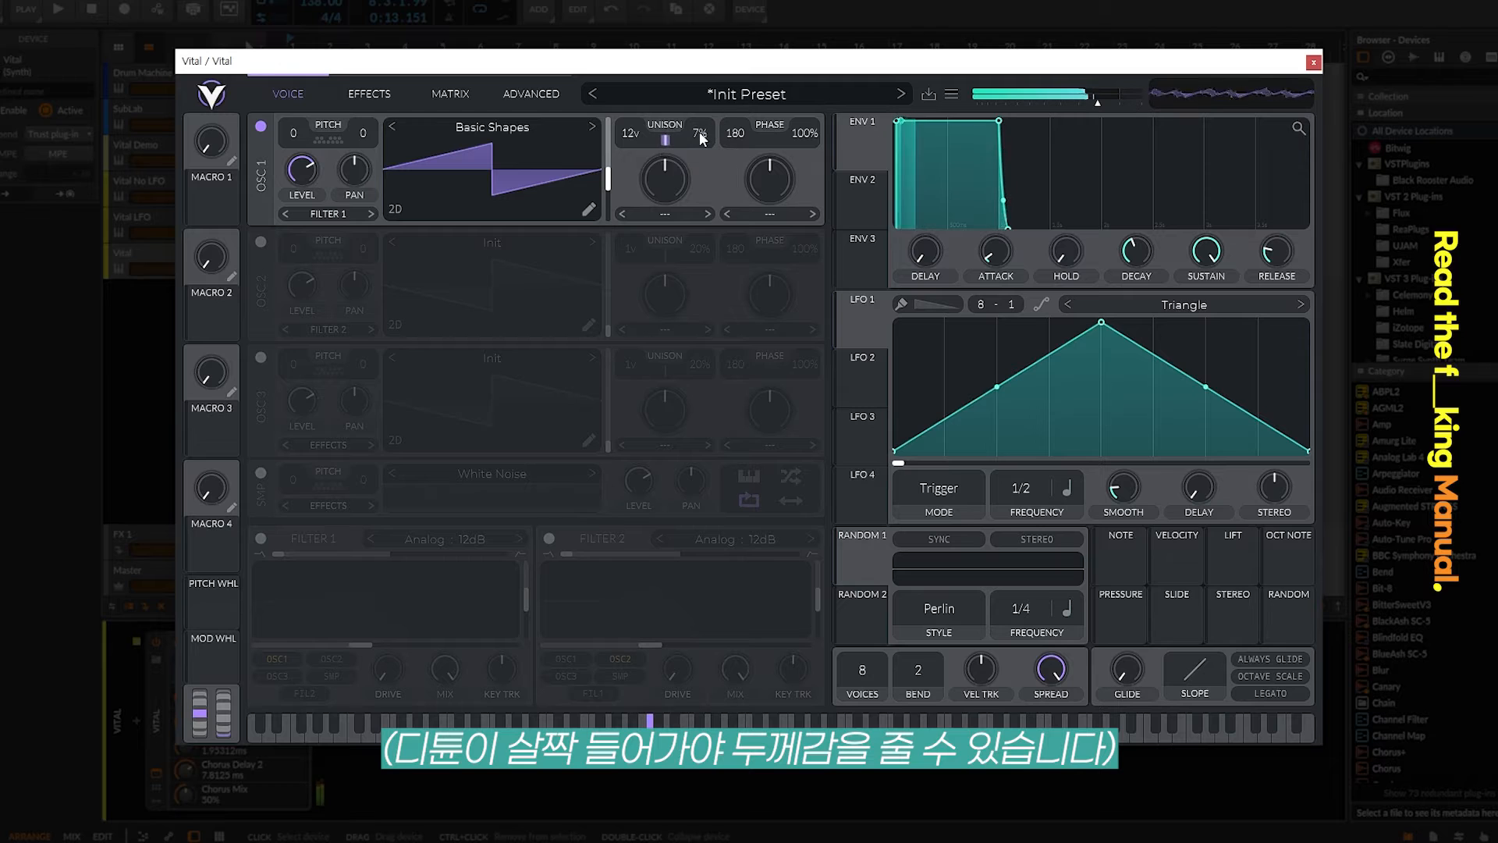
drag(704, 133, 705, 129)
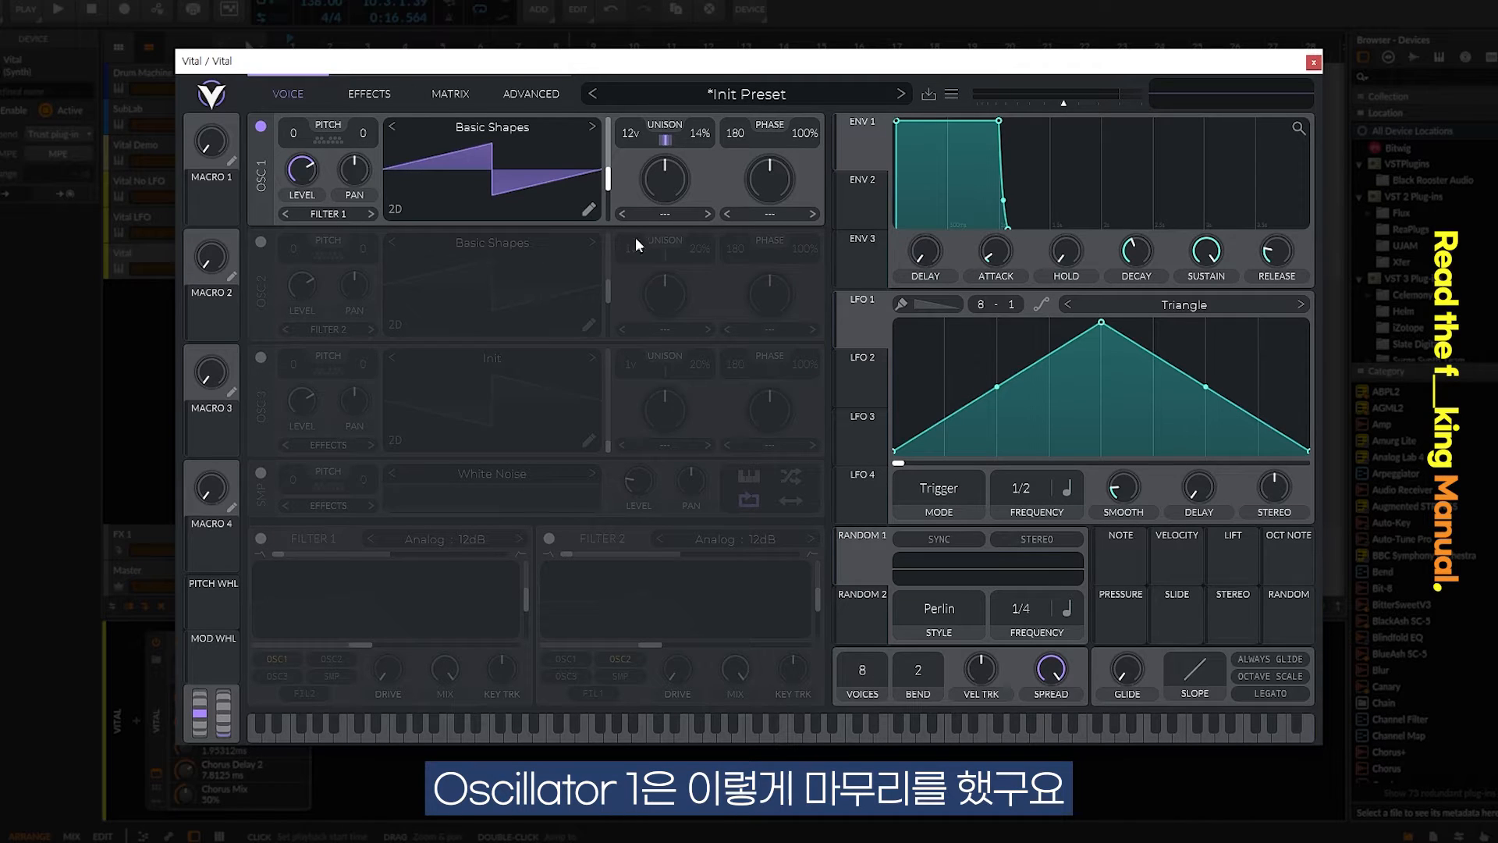
Enable oscillator 2 and transpose it up 12 semitones
click(261, 243)
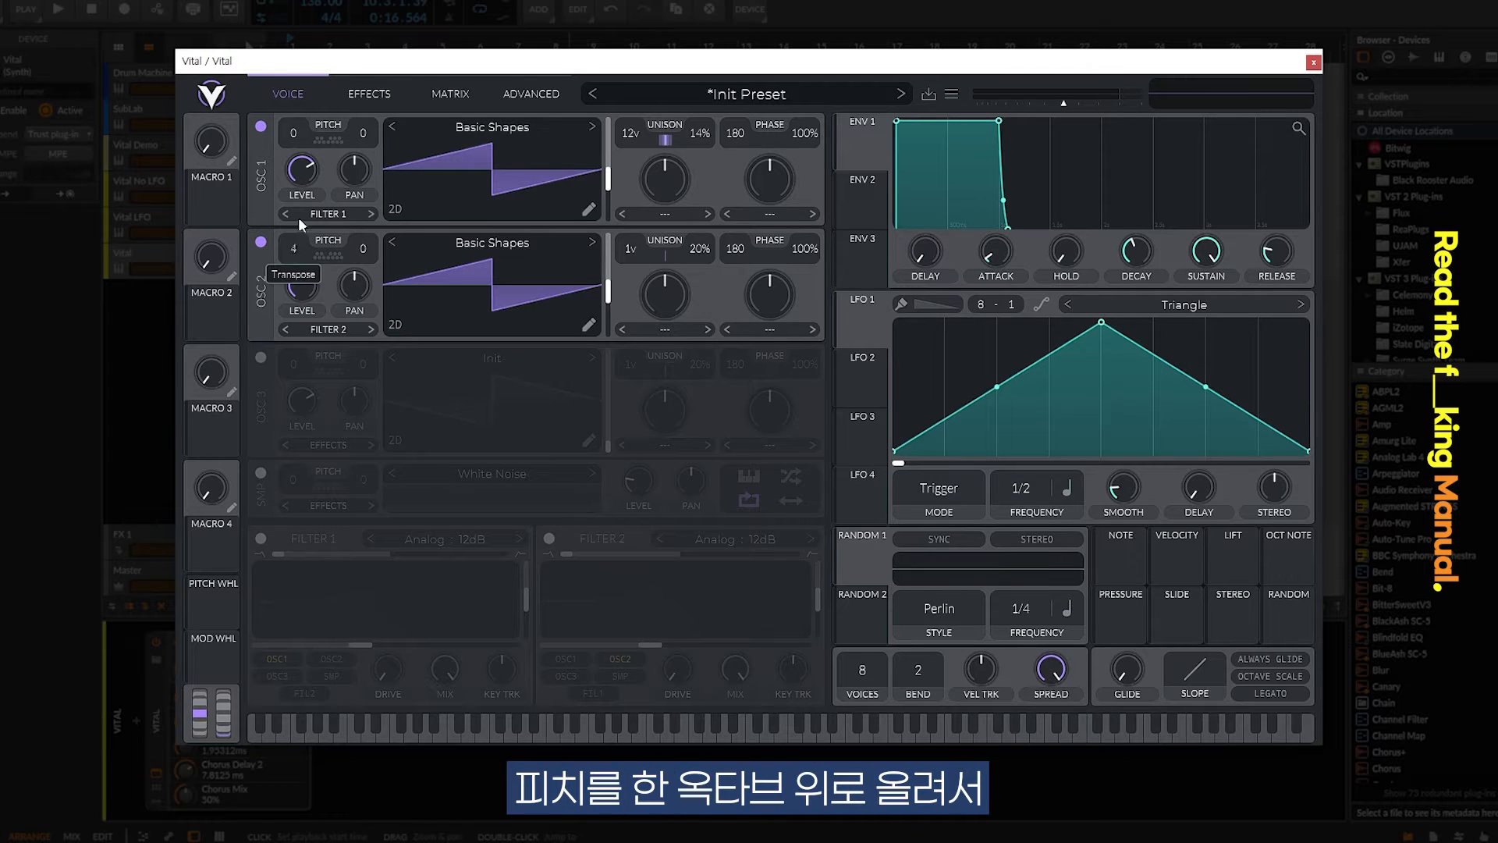
drag(302, 231, 302, 226)
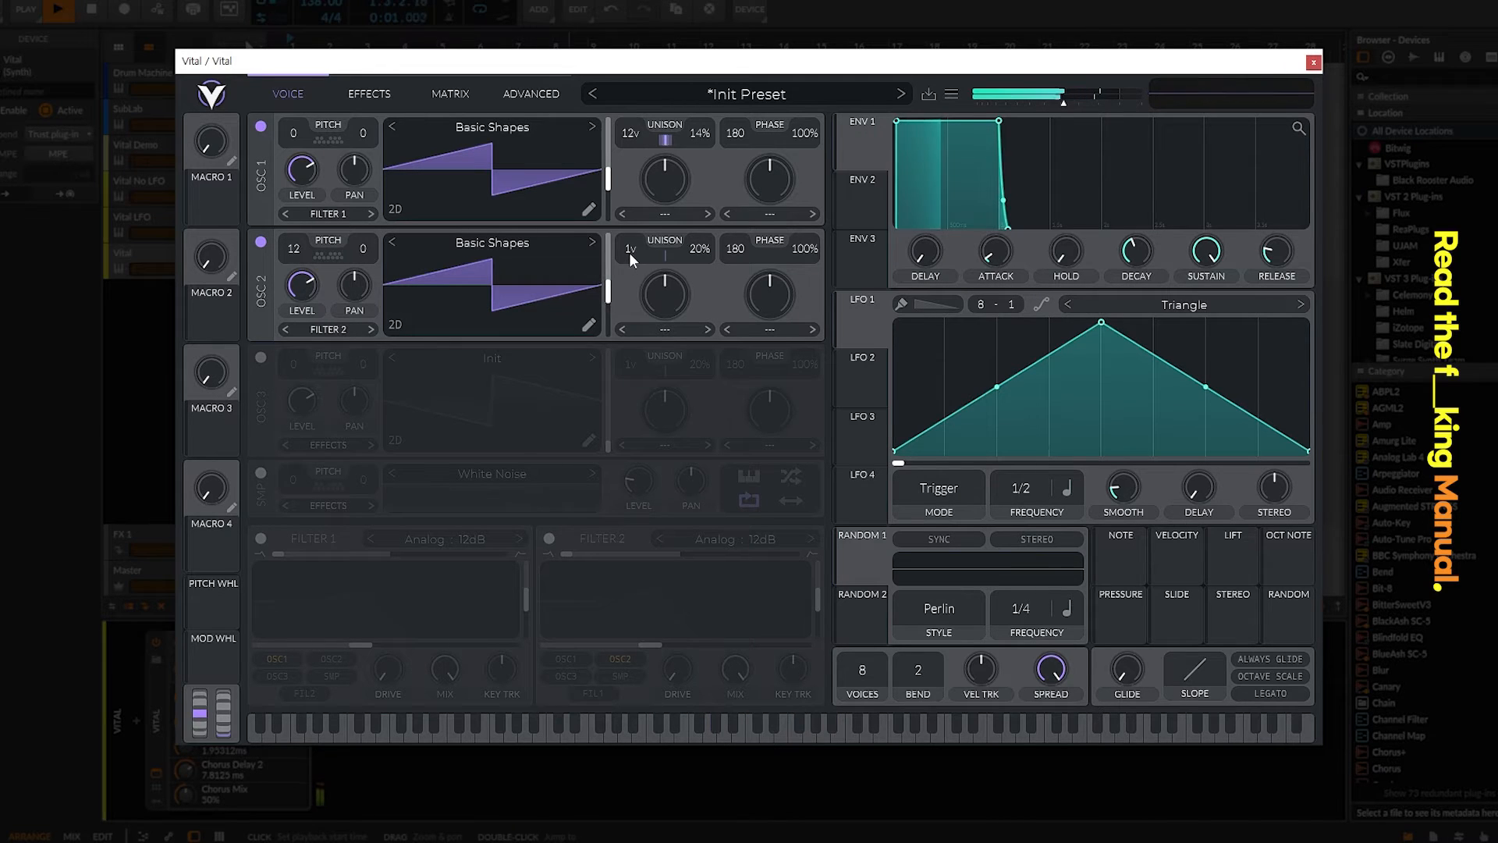
Set oscillator 2 to 12 unison voices with 17% detune and compare the sound with the oscillator off and on
drag(629, 251, 646, 232)
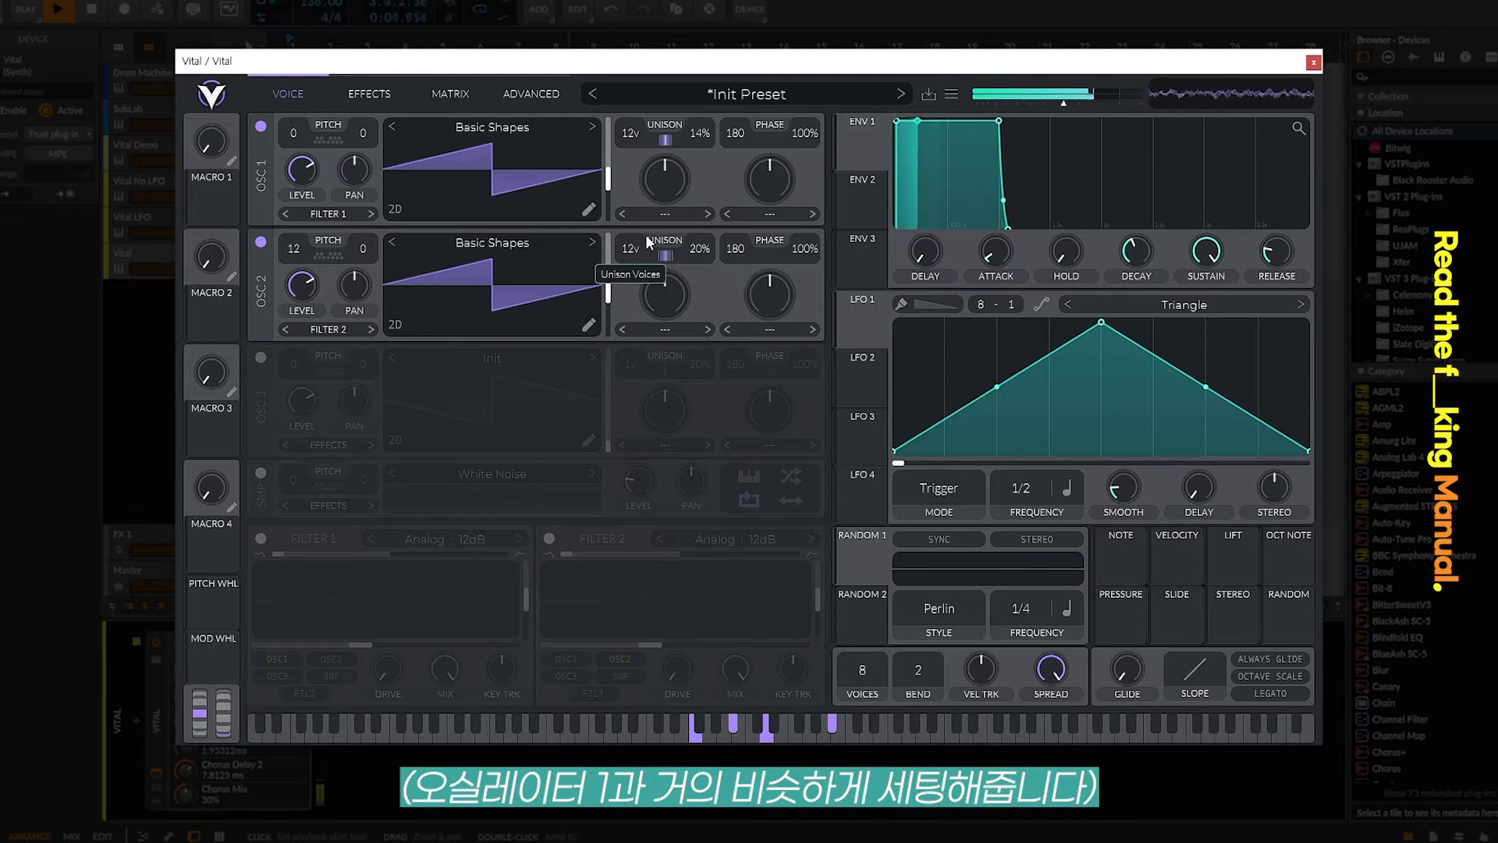
drag(705, 250, 695, 363)
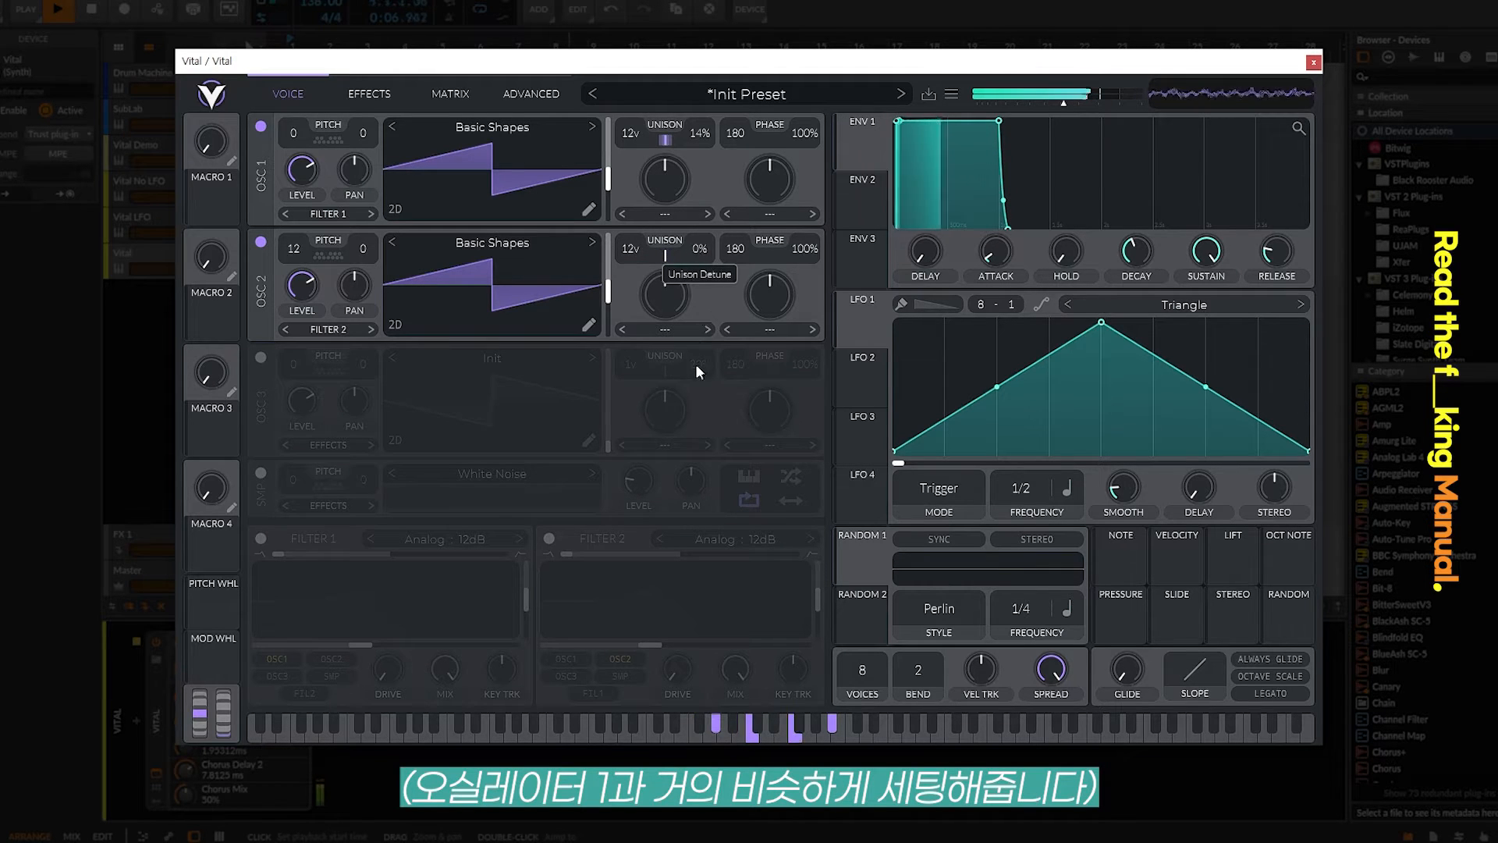
drag(700, 256, 705, 242)
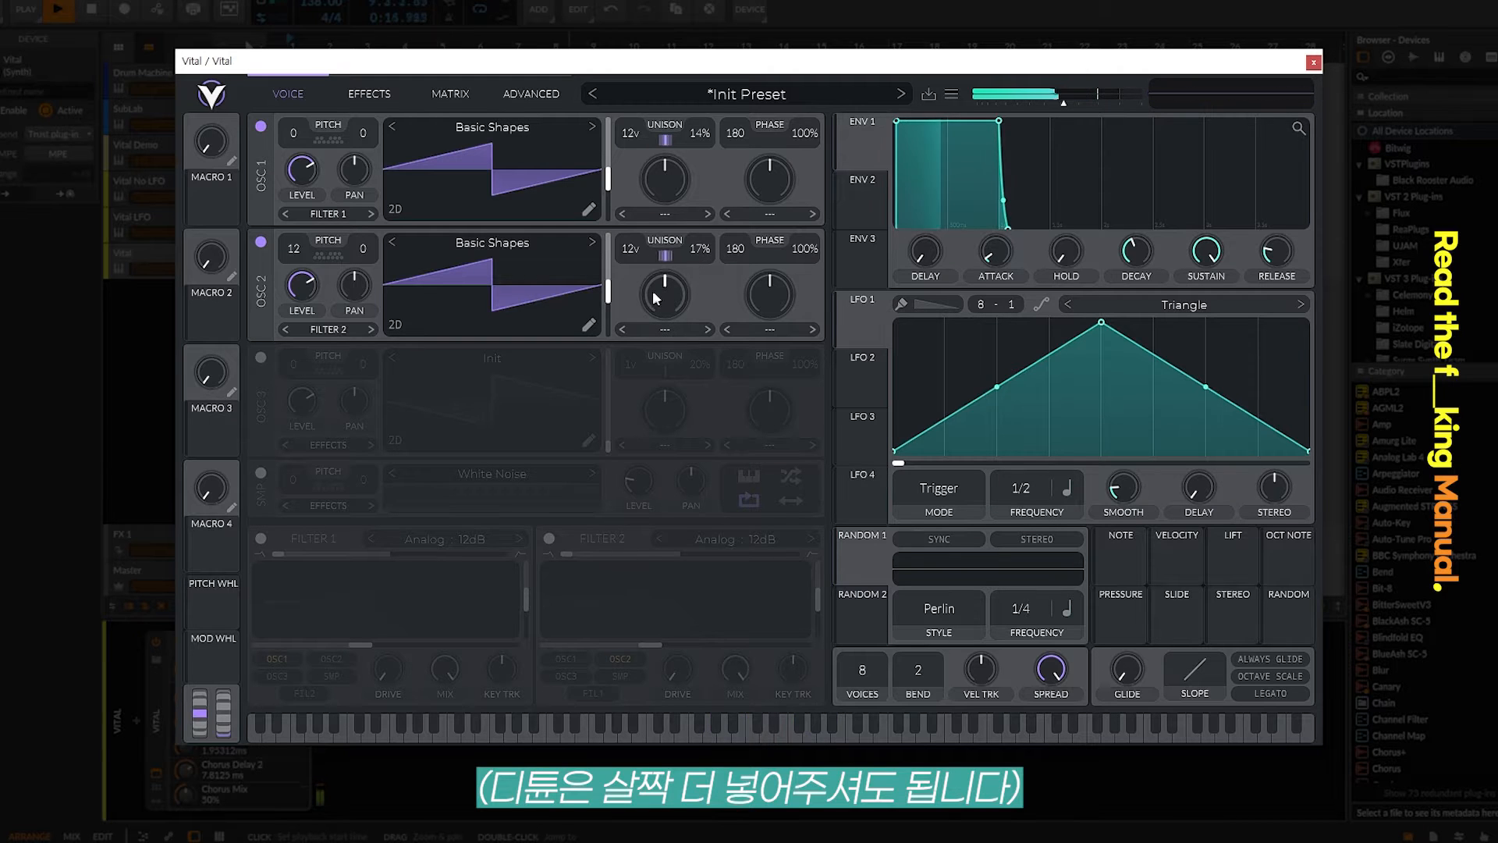
click(260, 242)
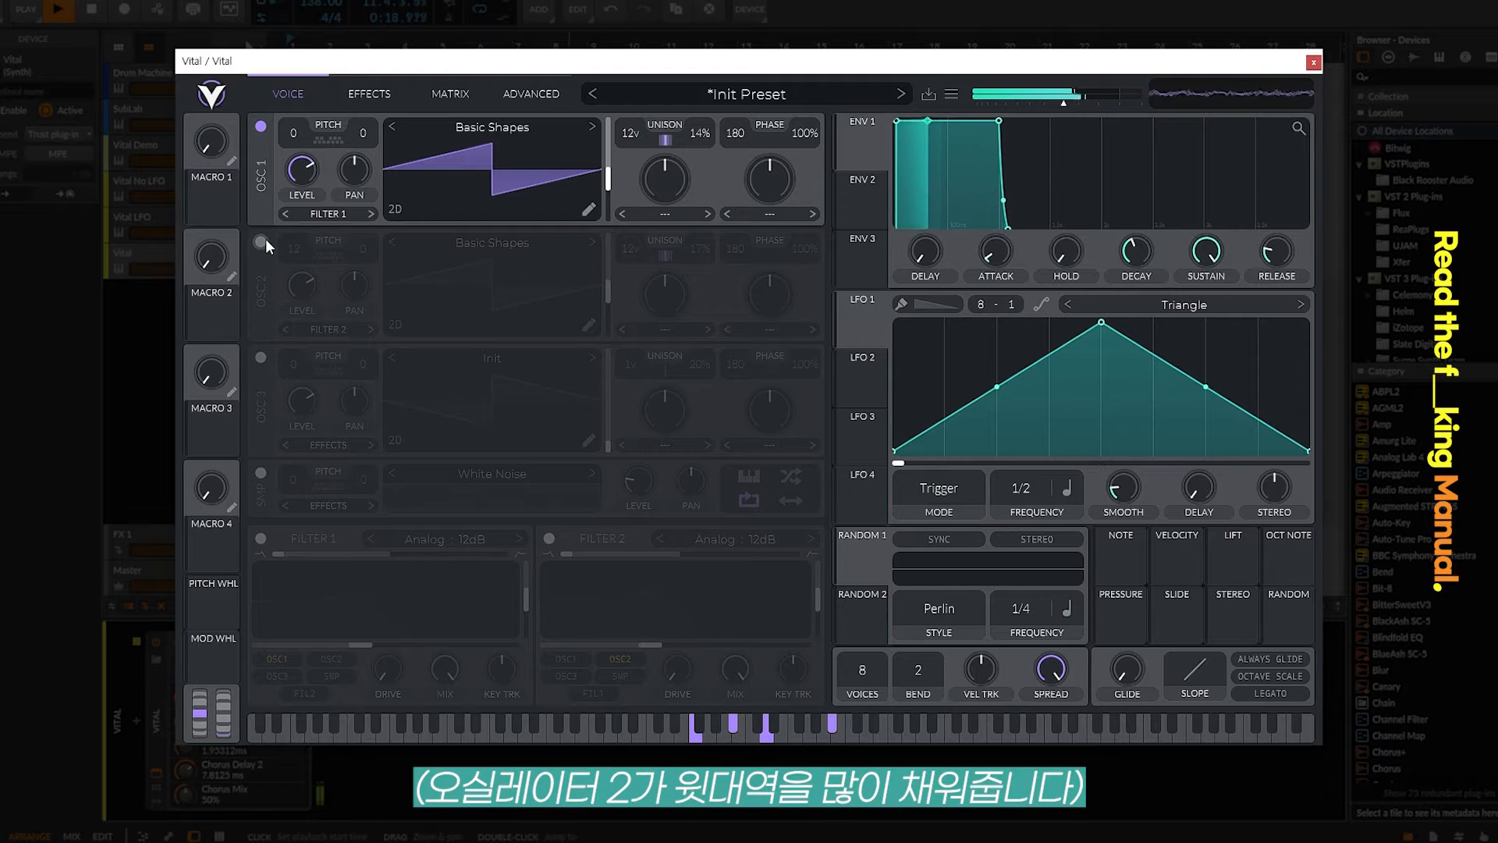
click(262, 243)
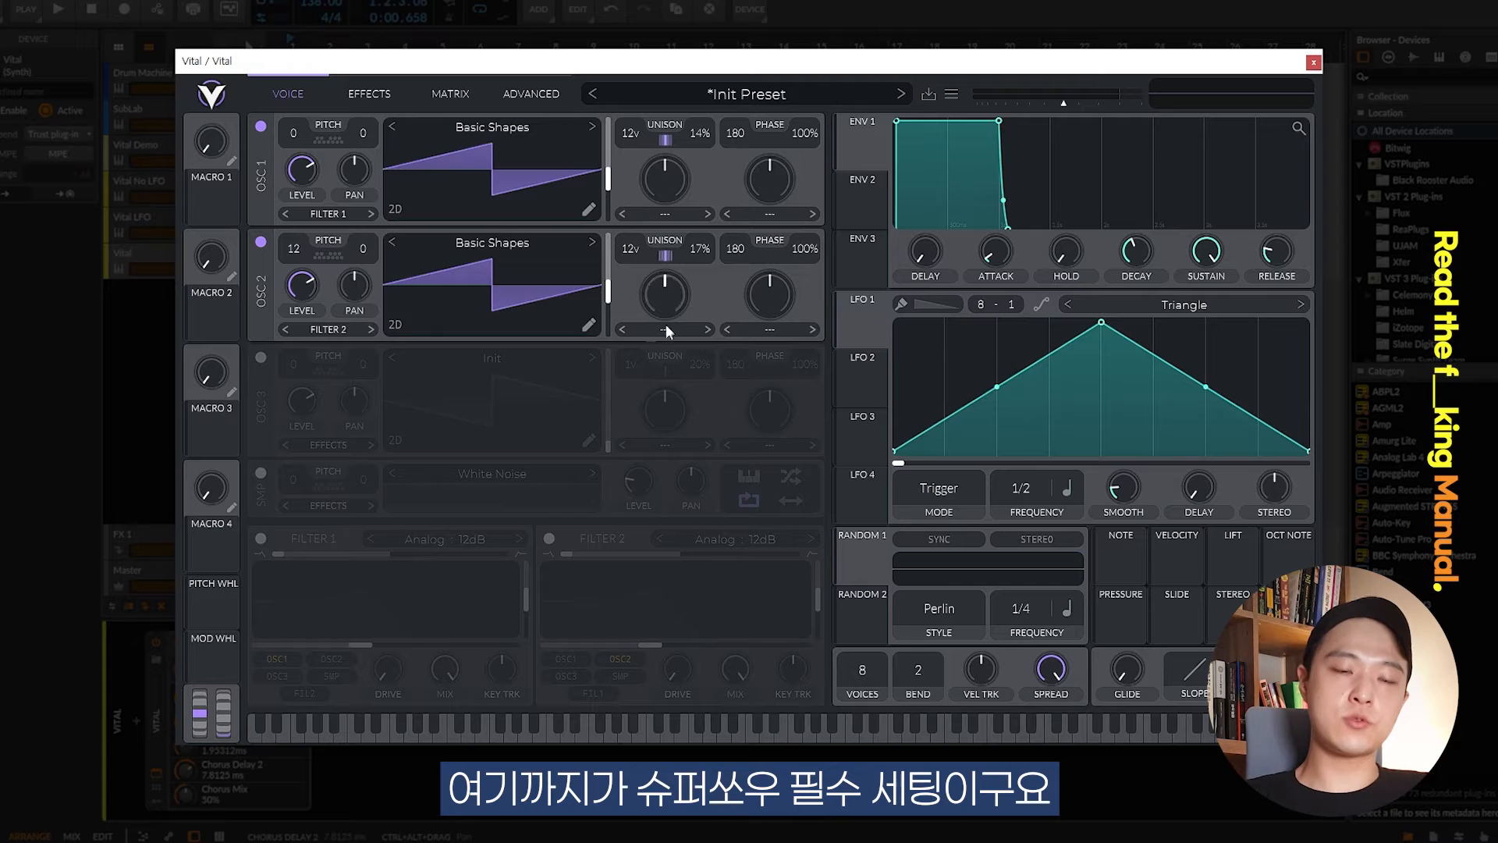
Enable the White Noise sampler and adjust its level during playback, comparing the sound with the sampler off and on
click(261, 473)
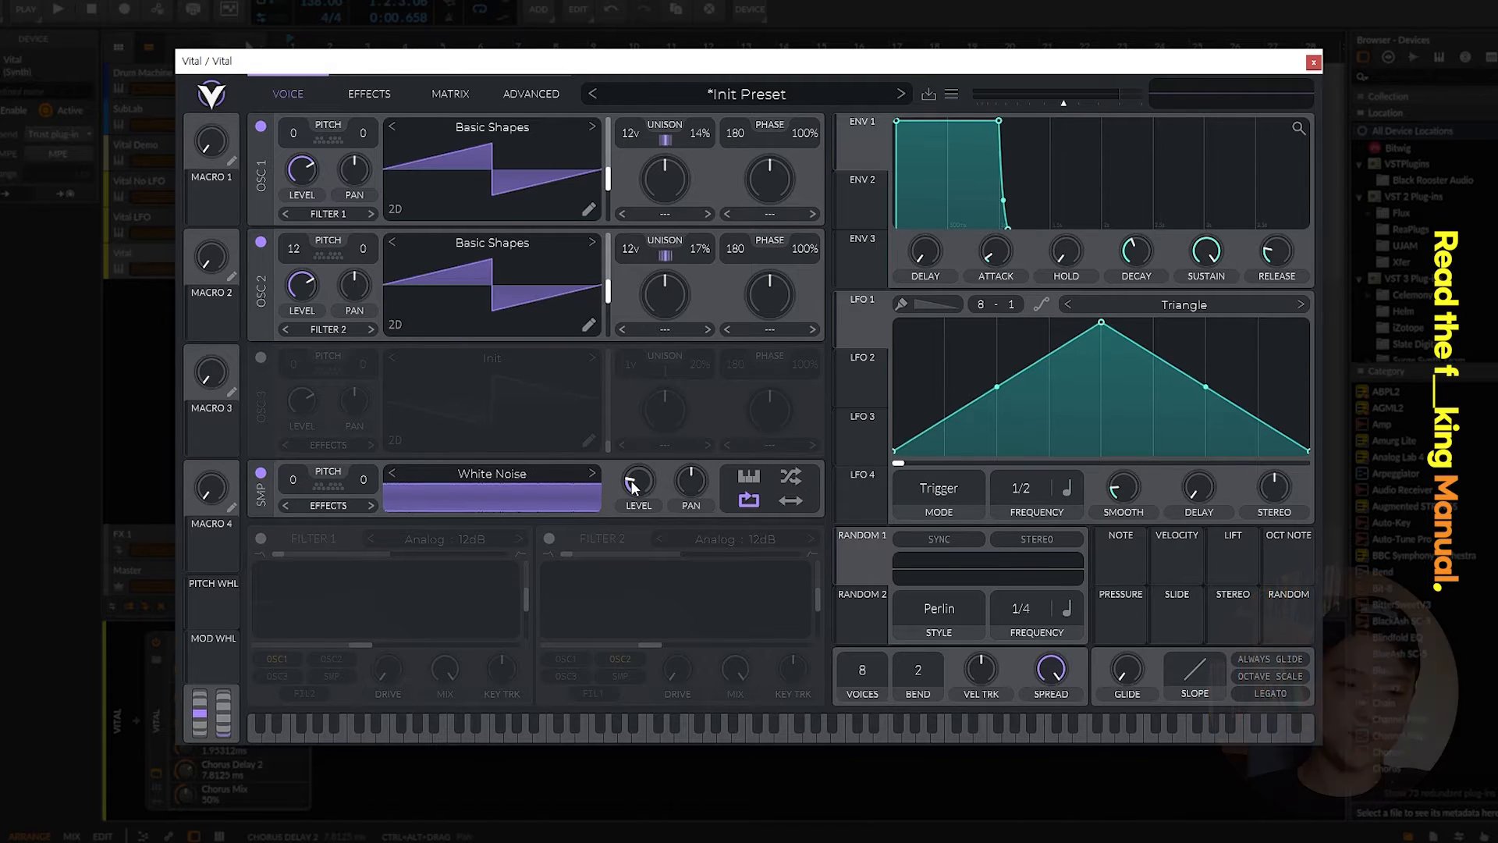
key(space)
mouse_move(635, 486)
mouse_down()
mouse_move(635, 515)
mouse_move(640, 420)
mouse_move(640, 484)
mouse_up()
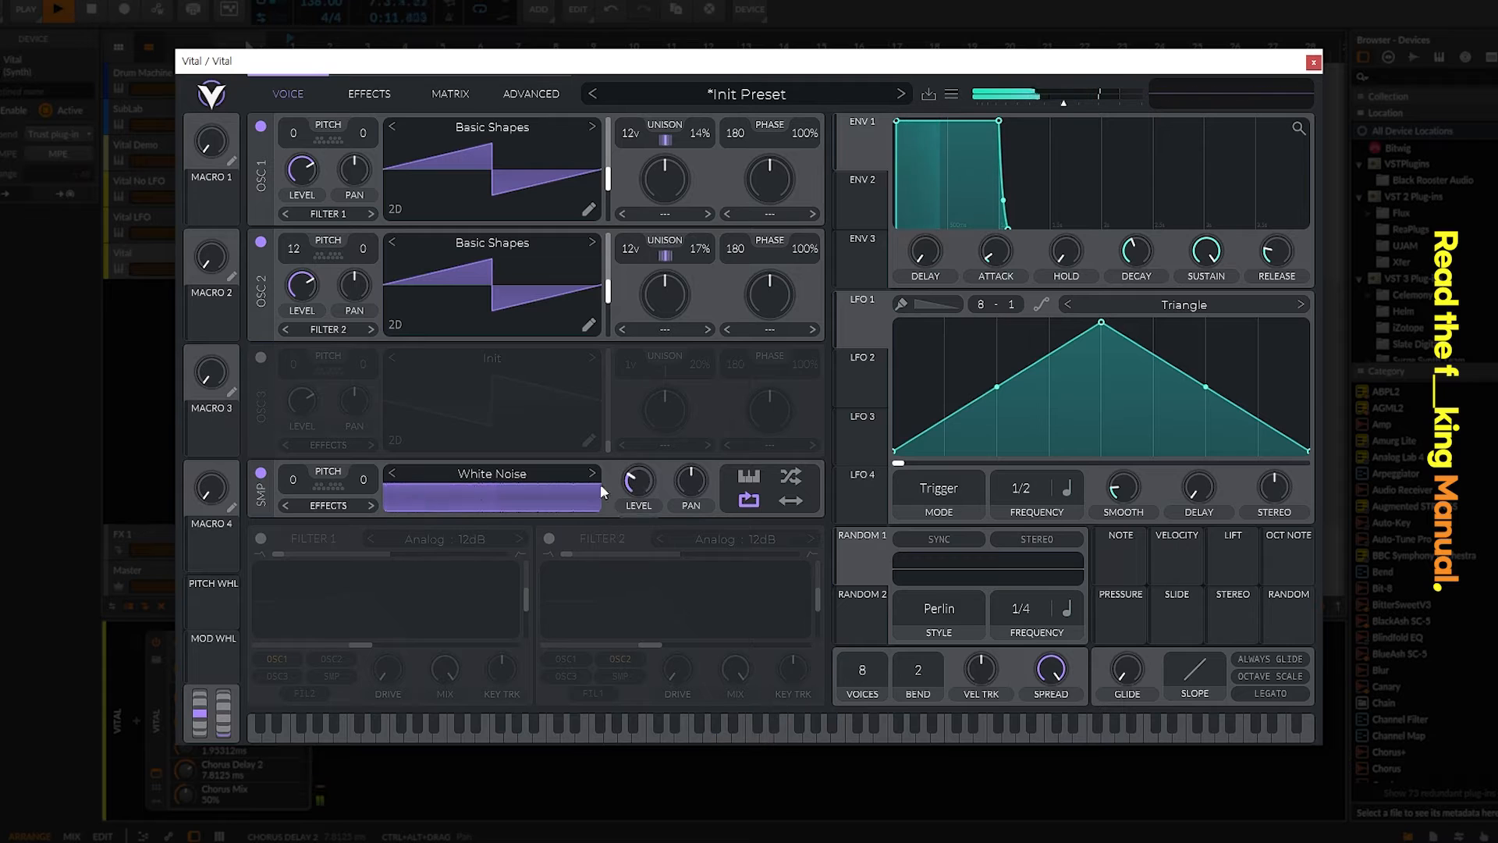
click(261, 473)
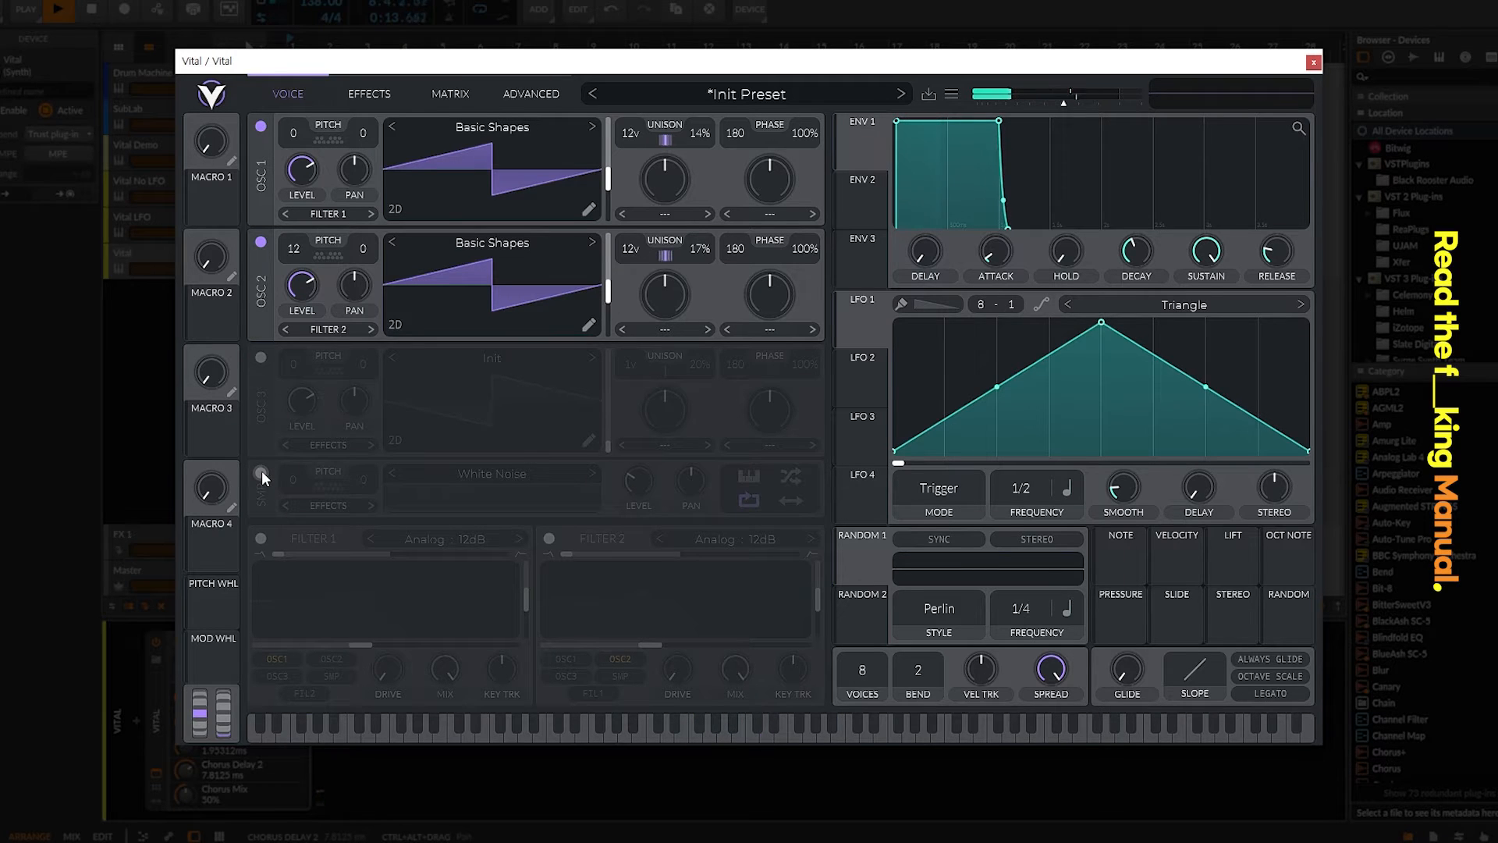
click(261, 472)
drag(647, 483, 634, 484)
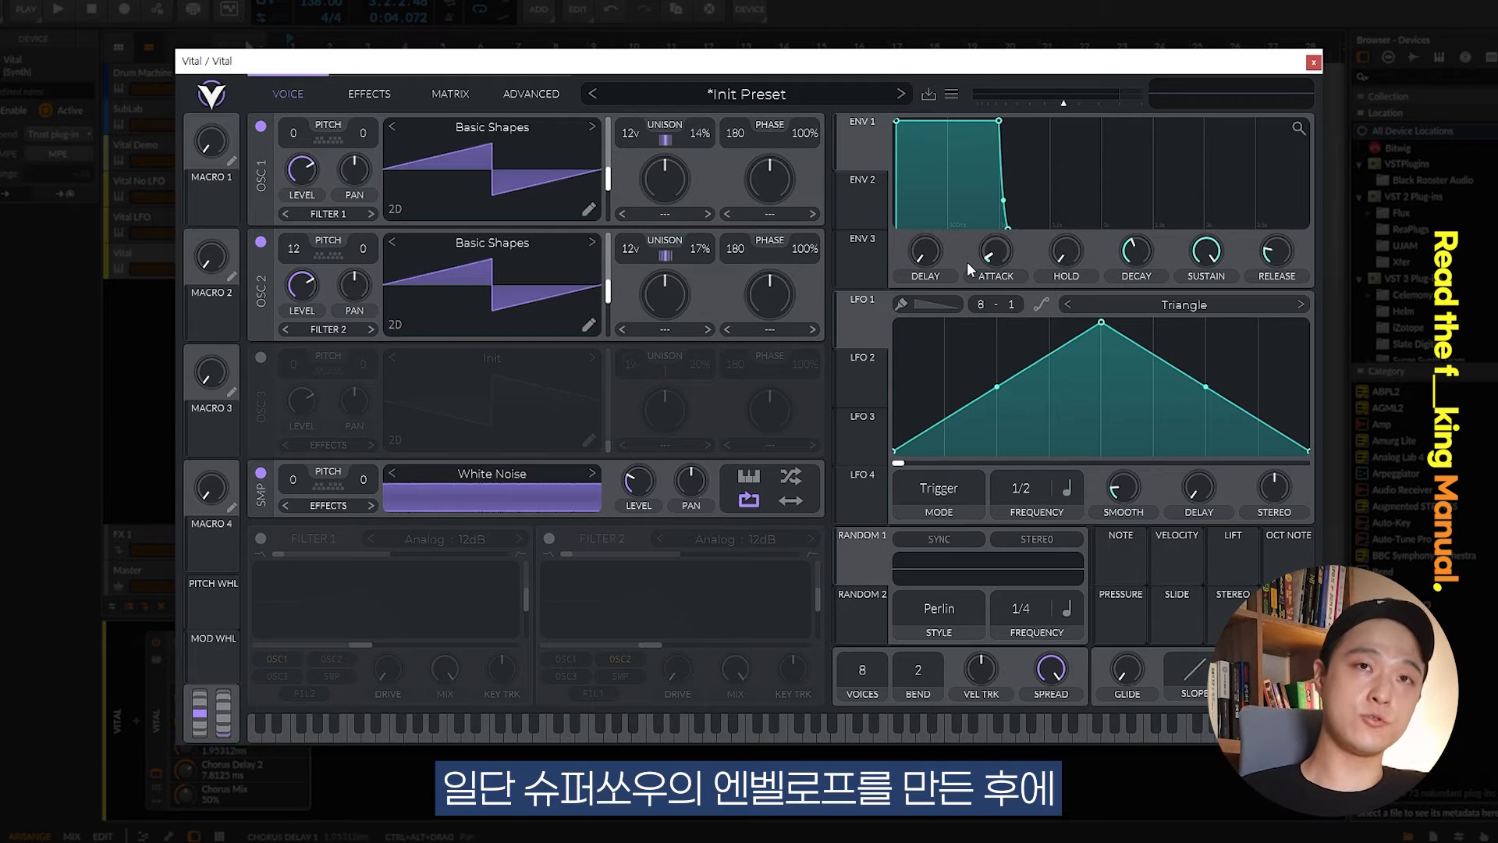
Shape envelope 1 during playback with a slightly longer attack, a shorter decay and a slightly lower sustain
key(space)
drag(995, 265, 1003, 257)
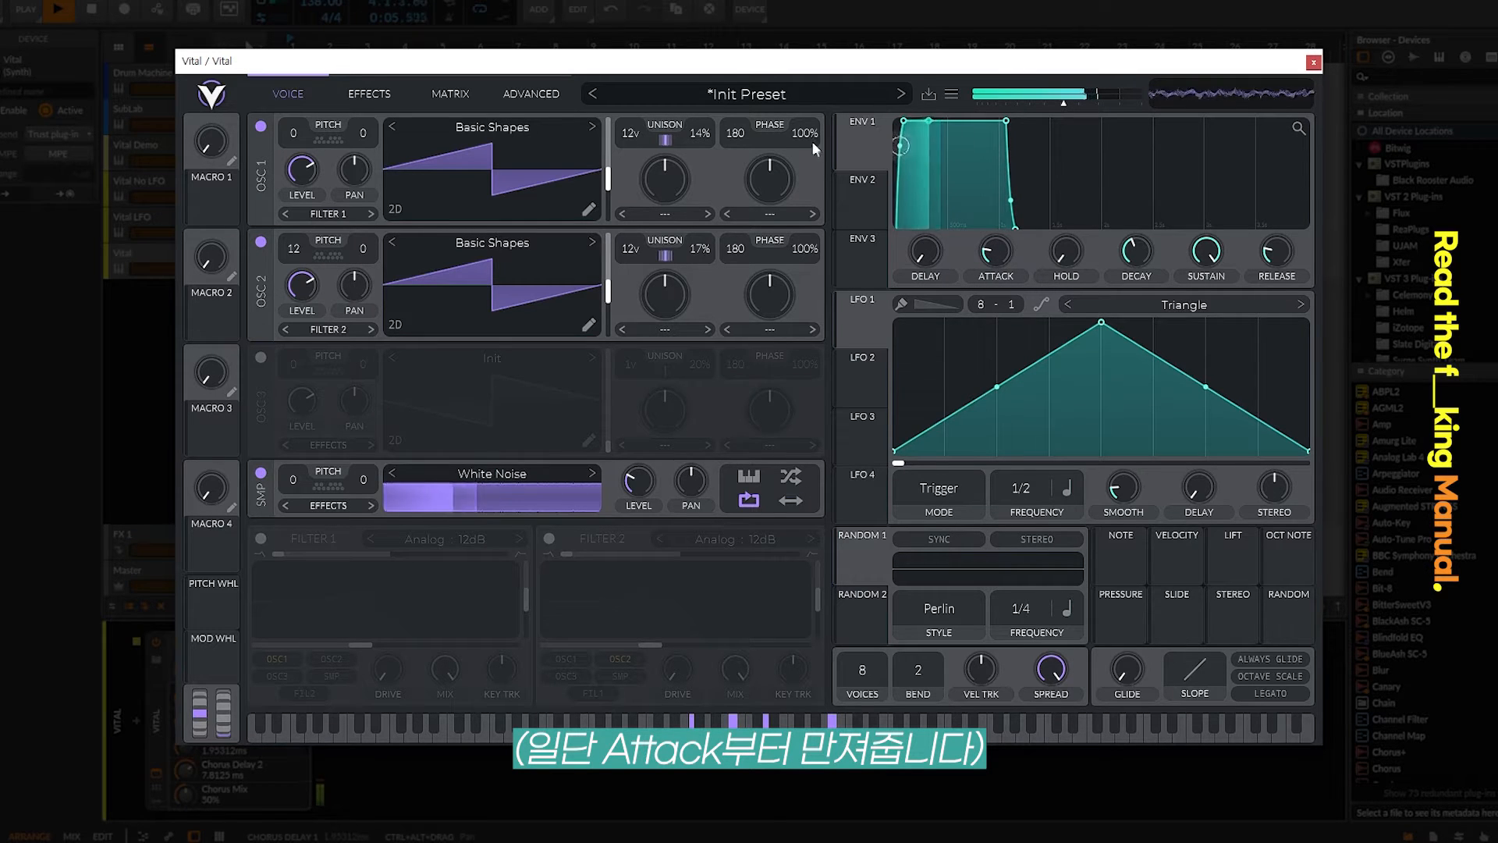
drag(1005, 127, 1005, 135)
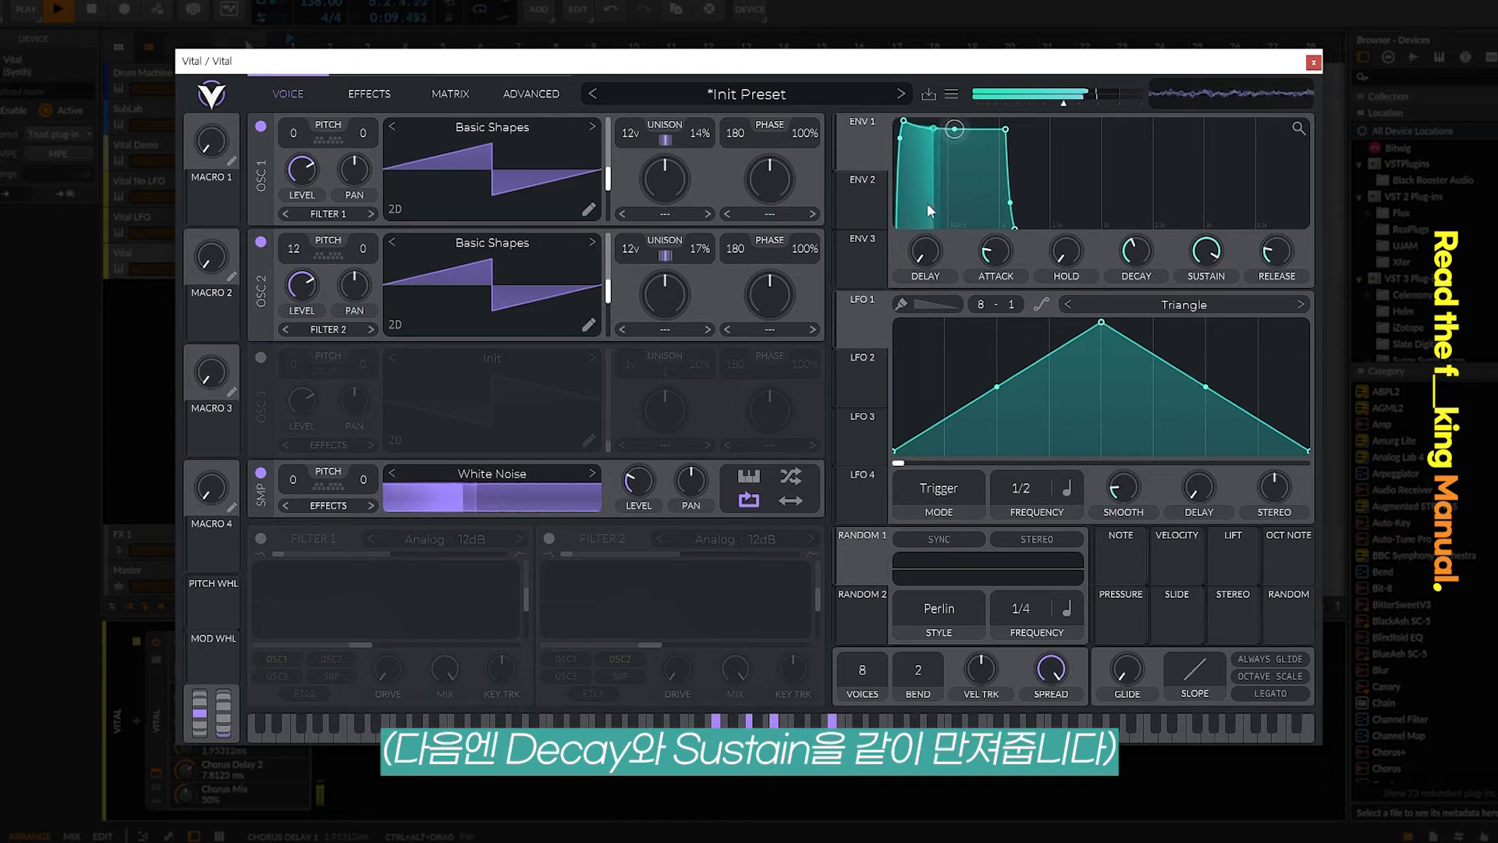
drag(1006, 130, 999, 132)
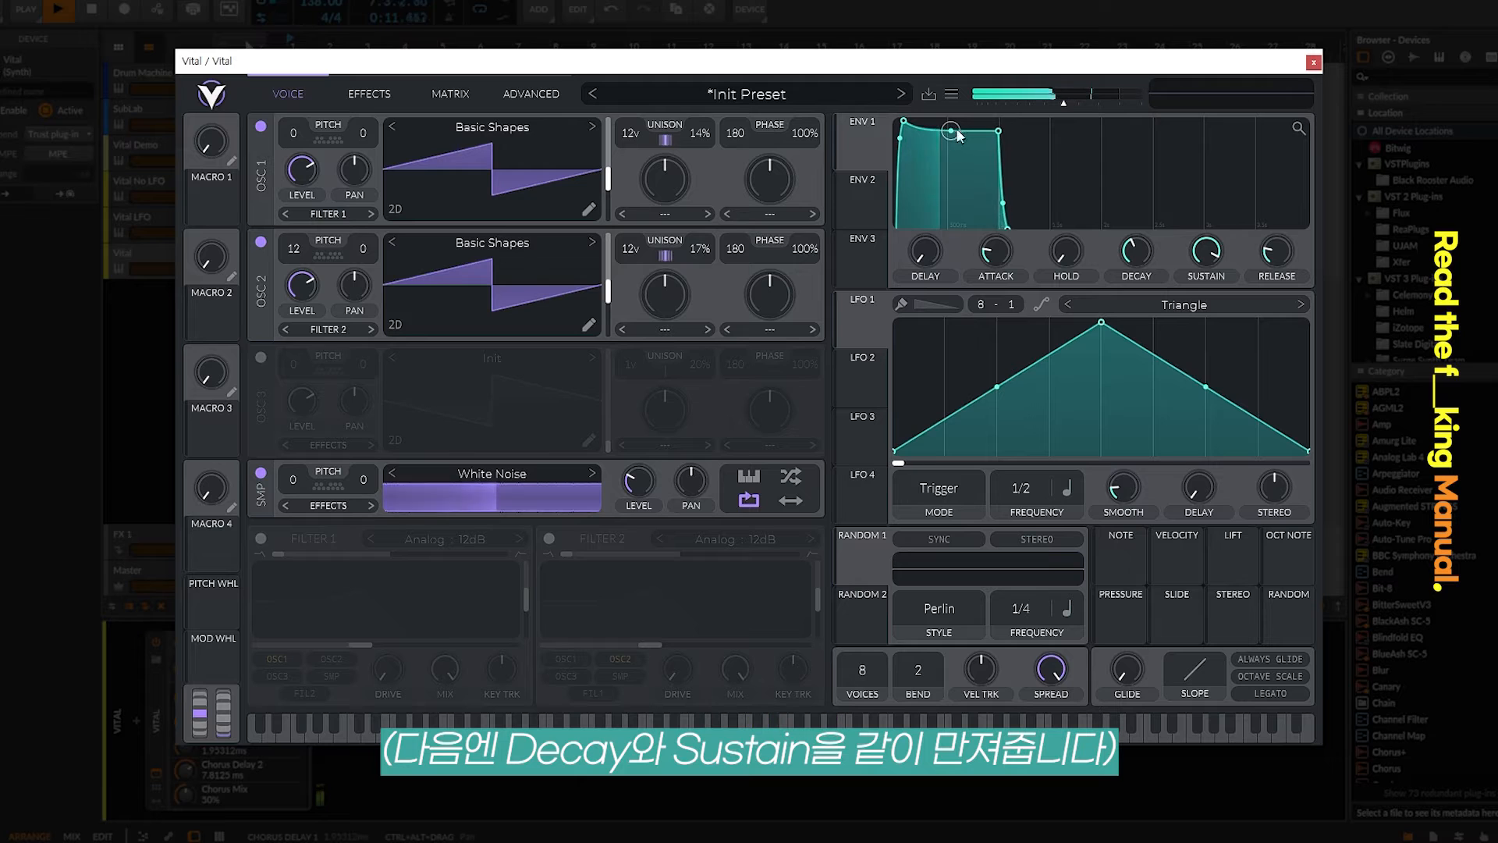
mouse_move(1004, 134)
mouse_down()
mouse_move(968, 139)
mouse_move(981, 128)
mouse_up()
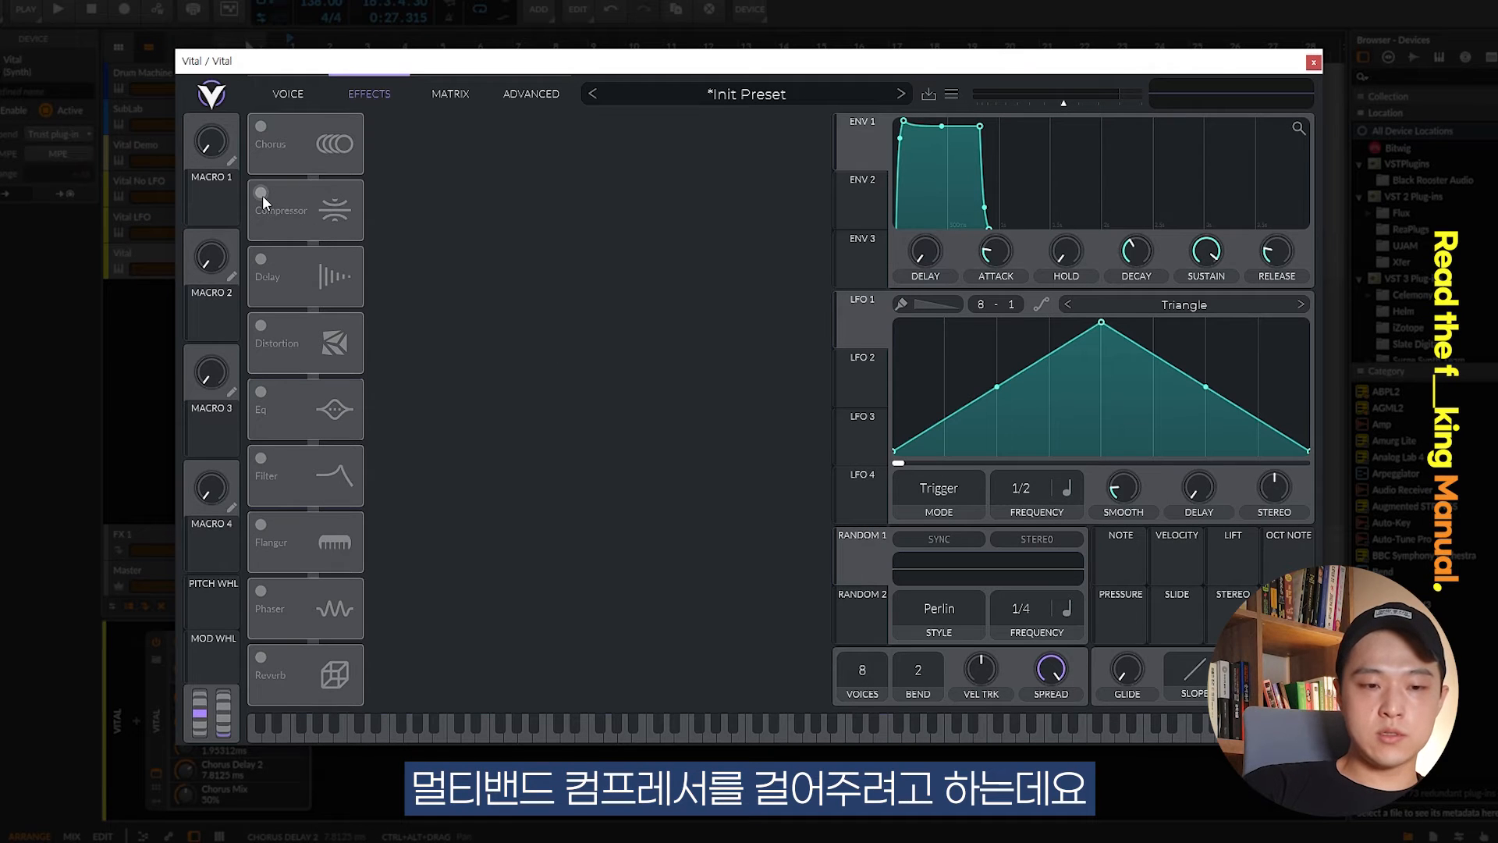
Enable the Multiband compressor effect and compare the sound with it bypassed and active during playback
click(261, 192)
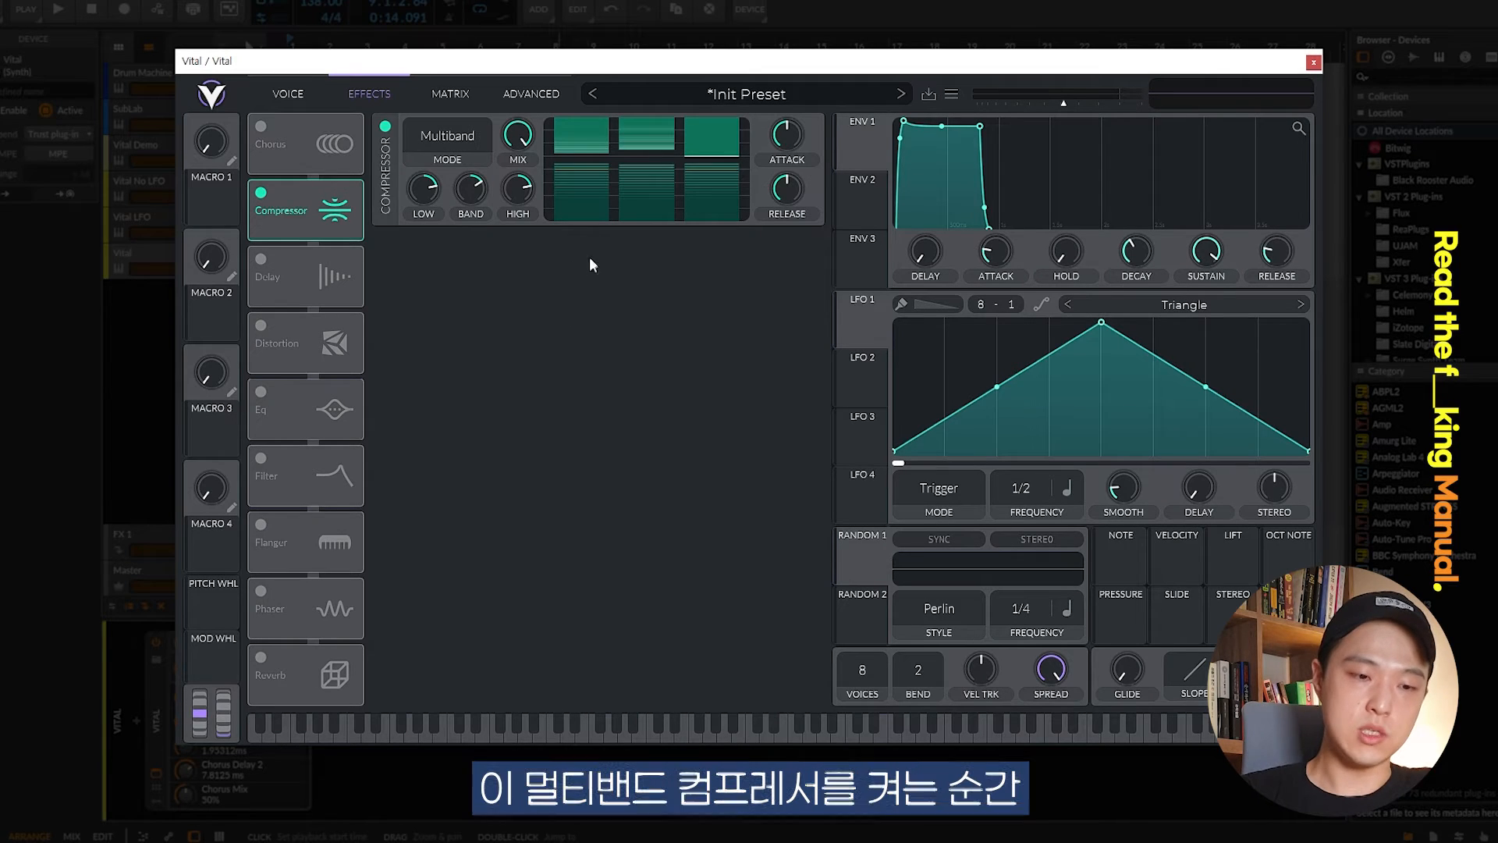
click(383, 129)
click(383, 128)
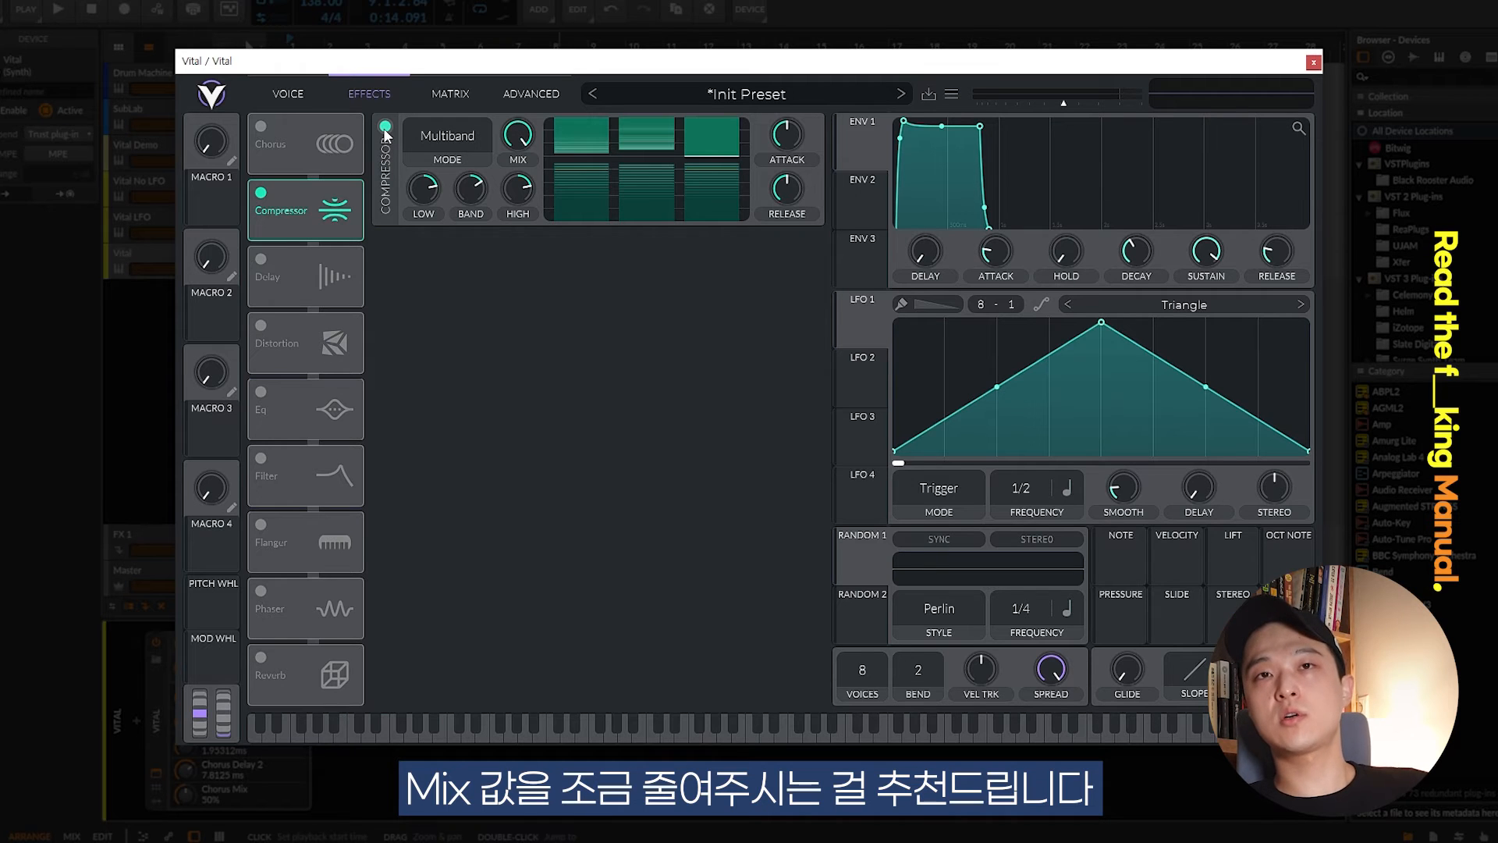
click(385, 127)
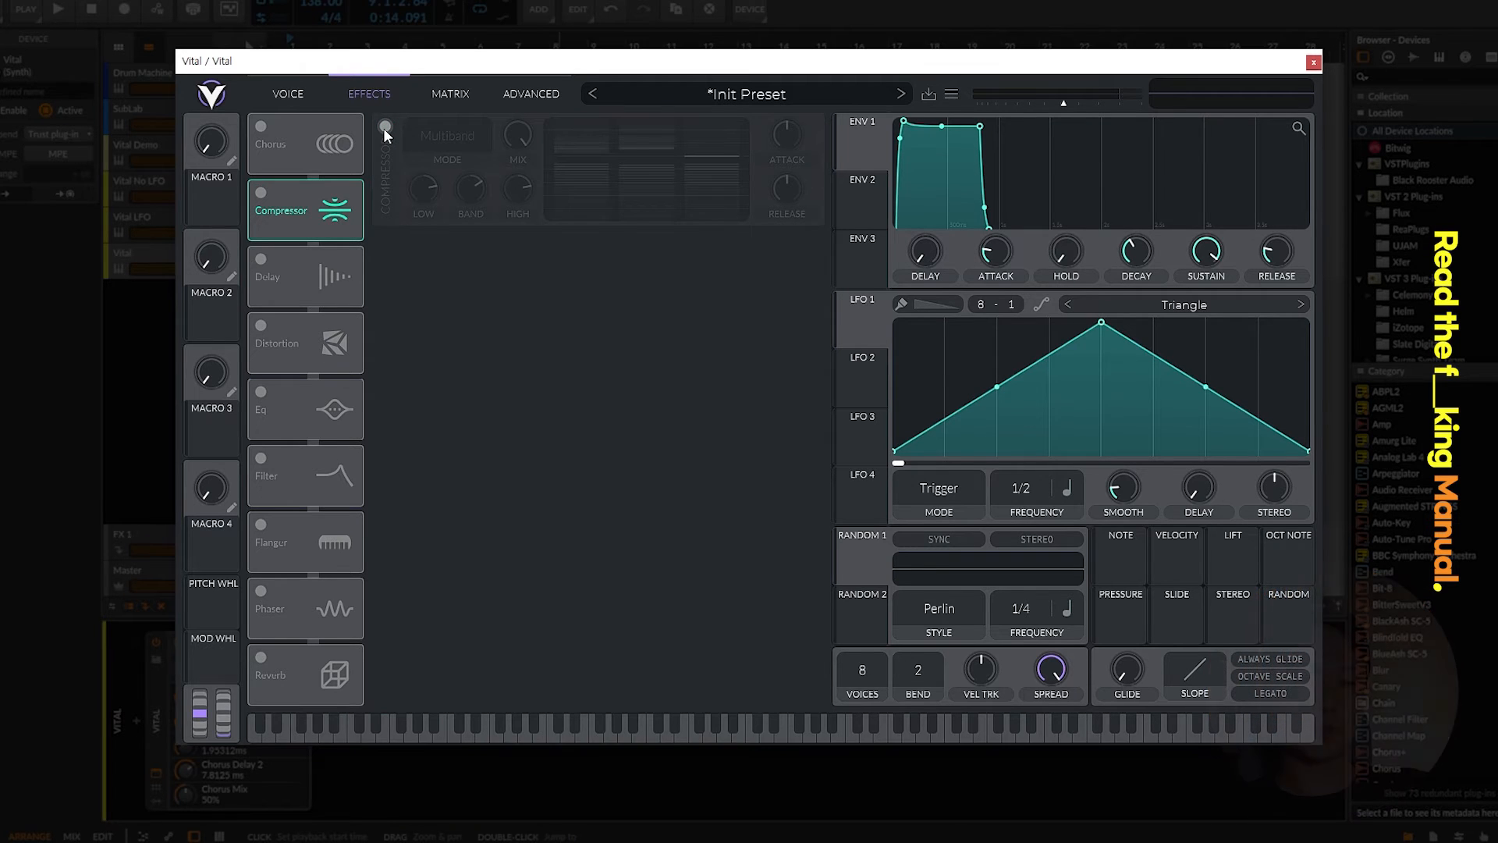
key(space)
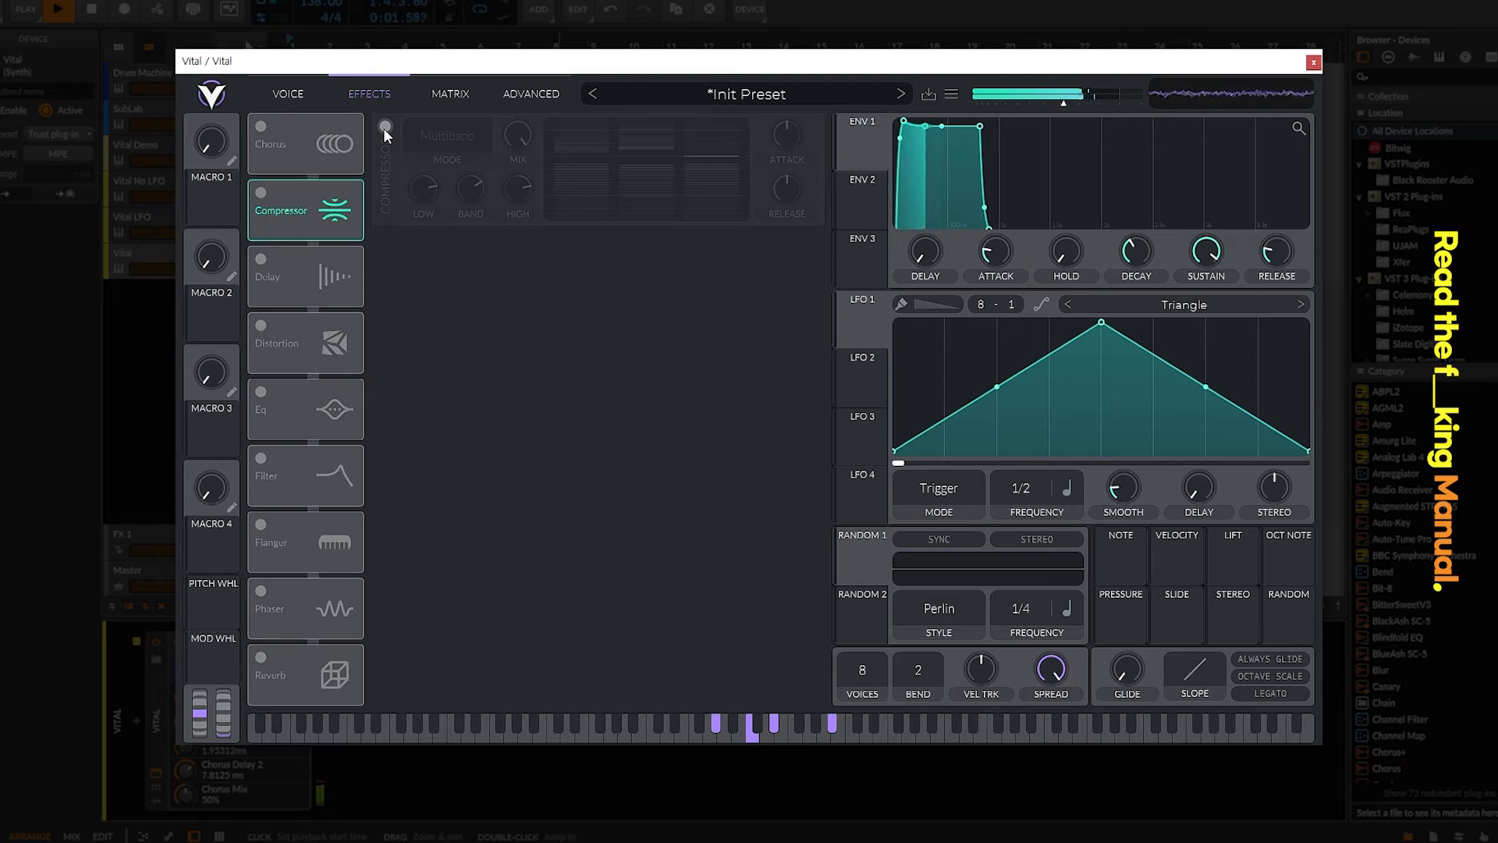
click(385, 127)
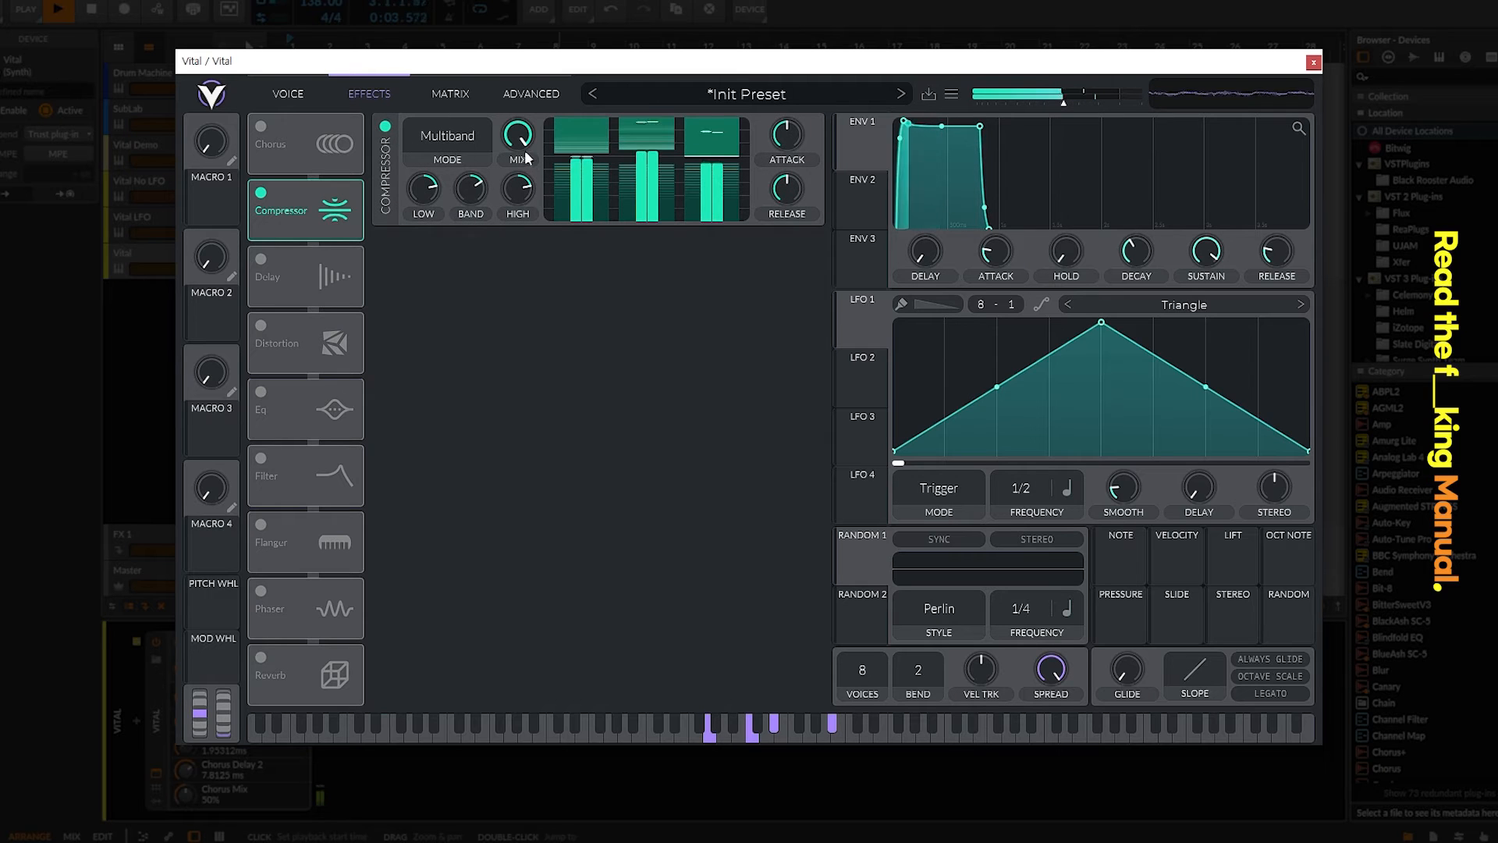
Reduce the Multiband compressor's mix to around halfway and play the track to hear the result
drag(525, 143, 525, 180)
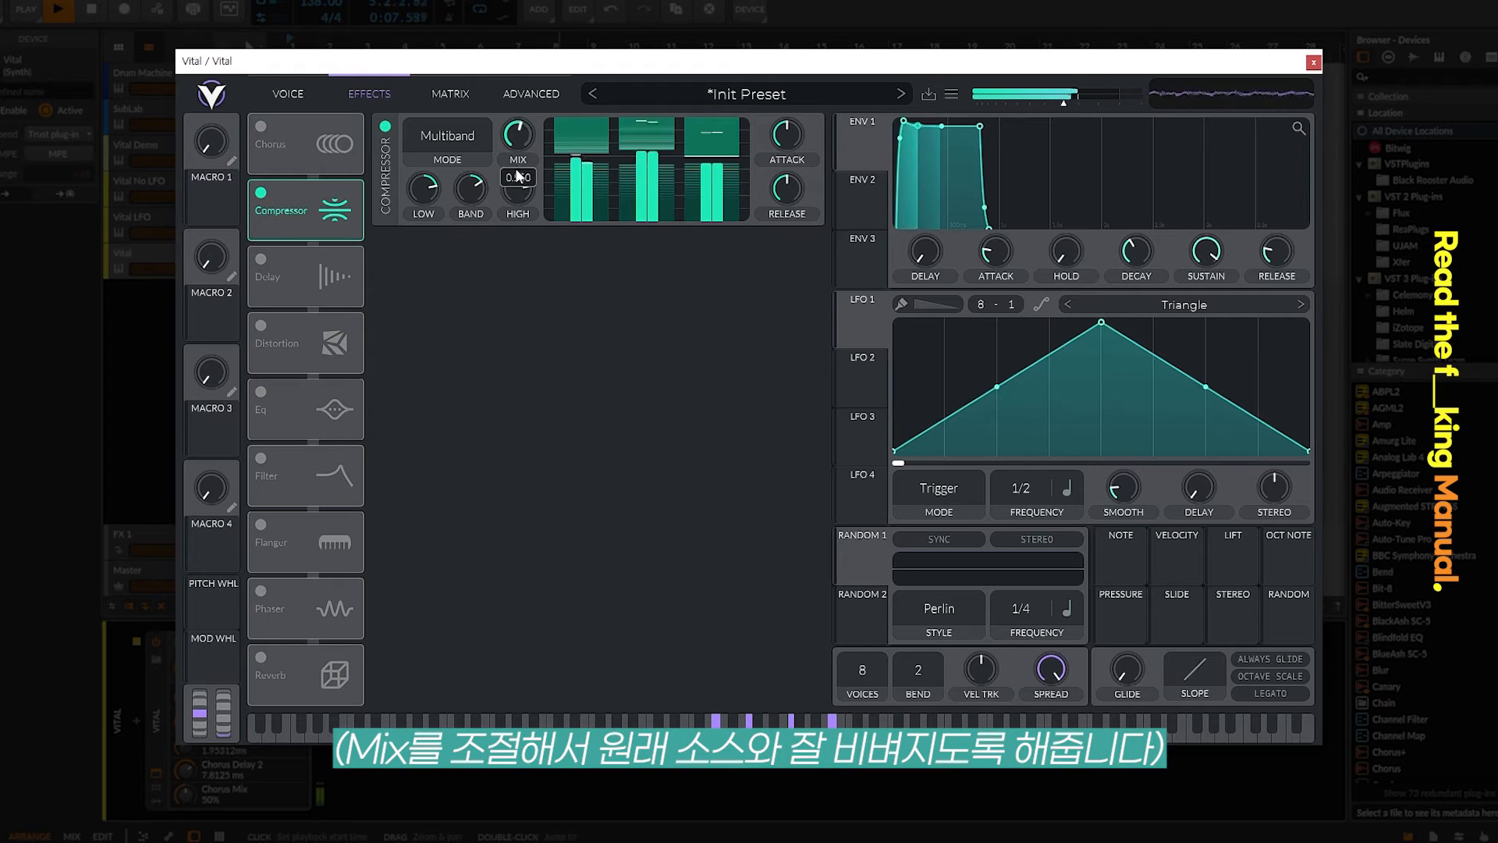
mouse_move(520, 156)
mouse_down()
mouse_move(517, 209)
mouse_move(518, 138)
mouse_up()
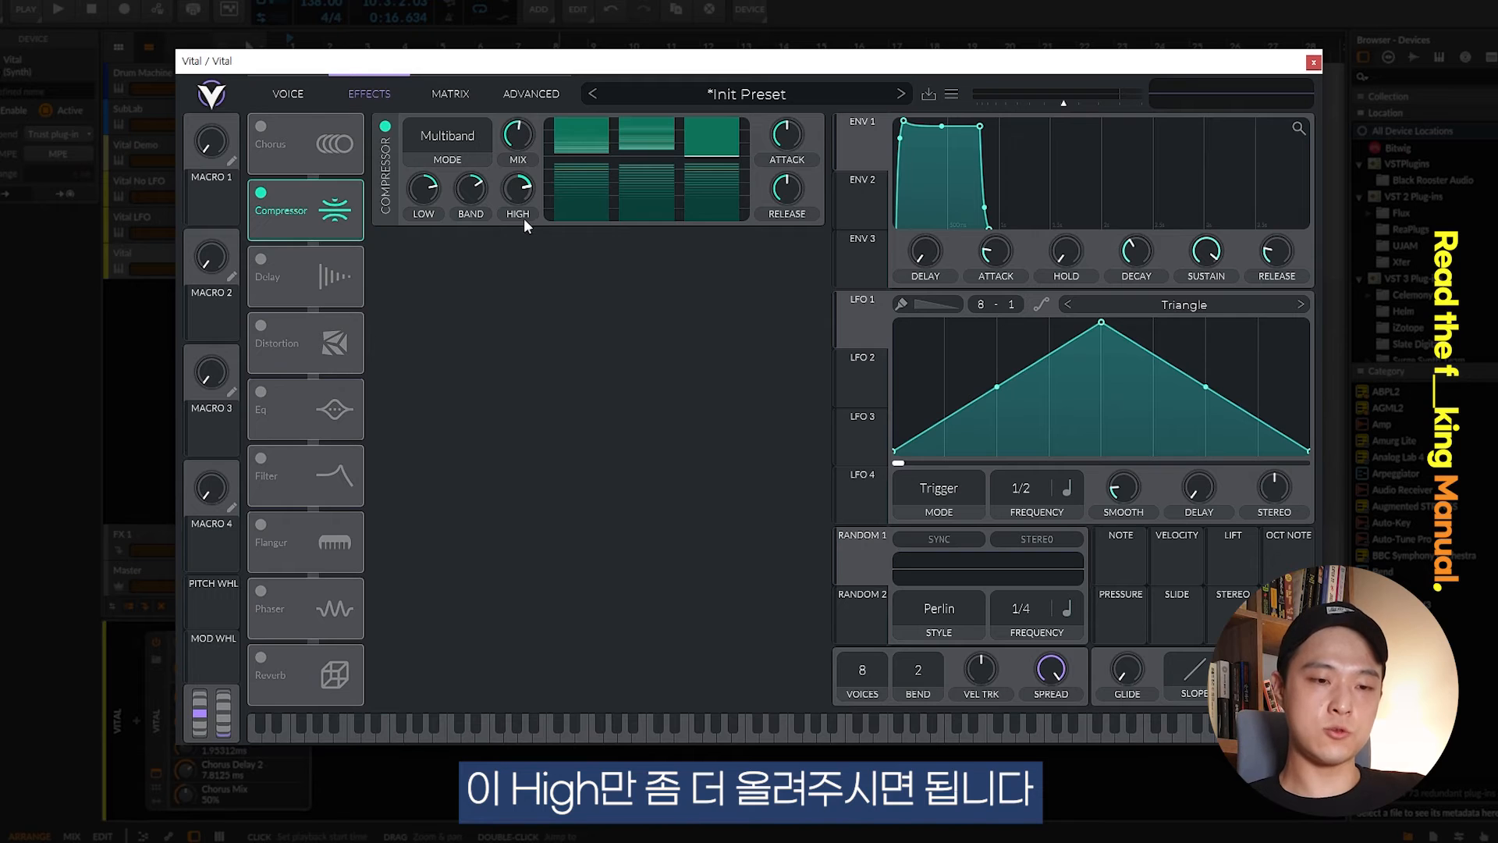
key(space)
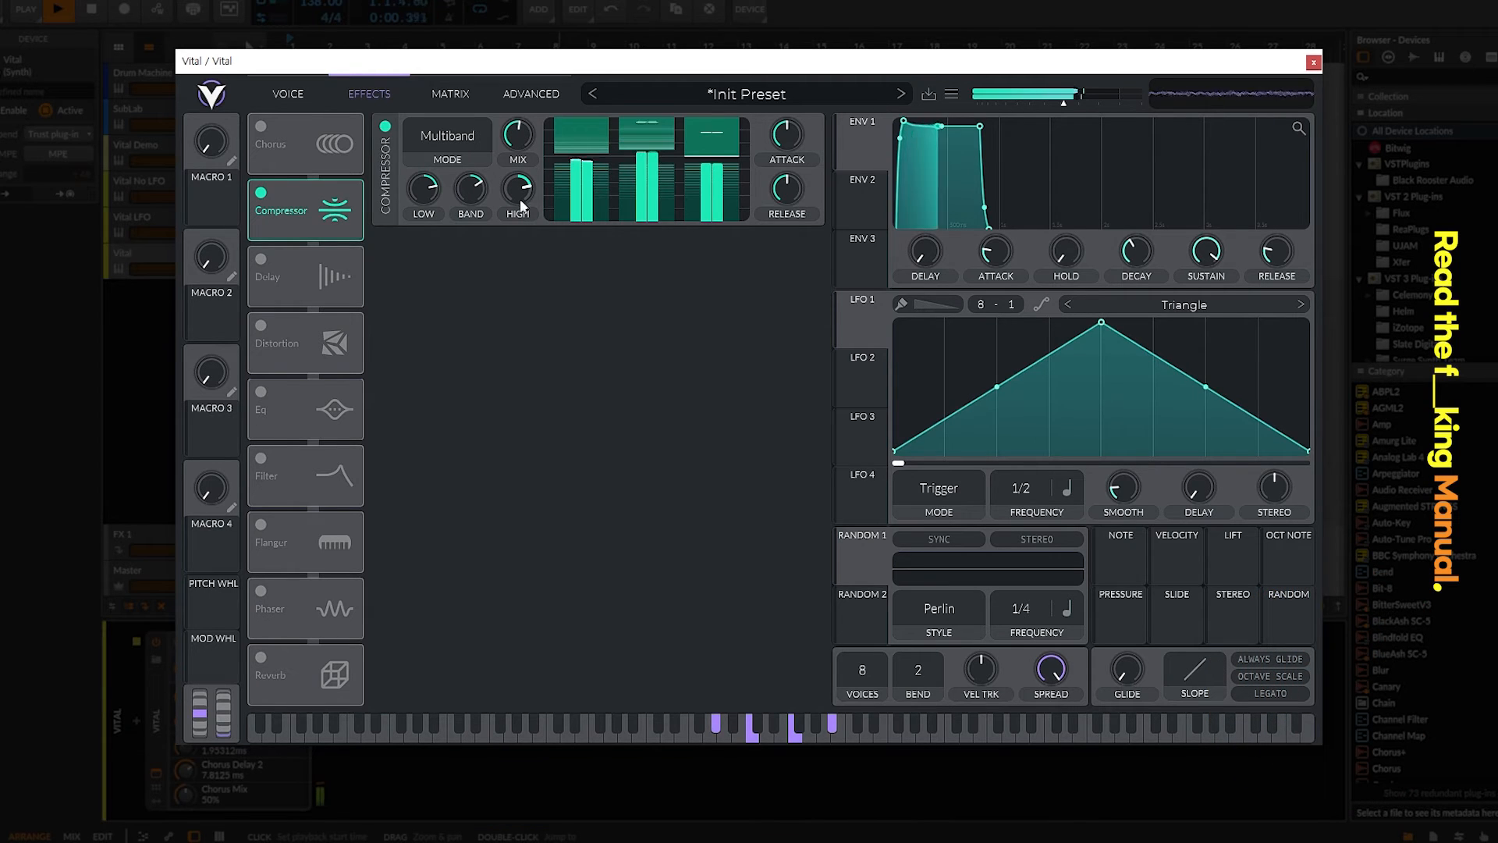
Raise the Multiband compressor's high band gain slightly during playback
mouse_move(526, 195)
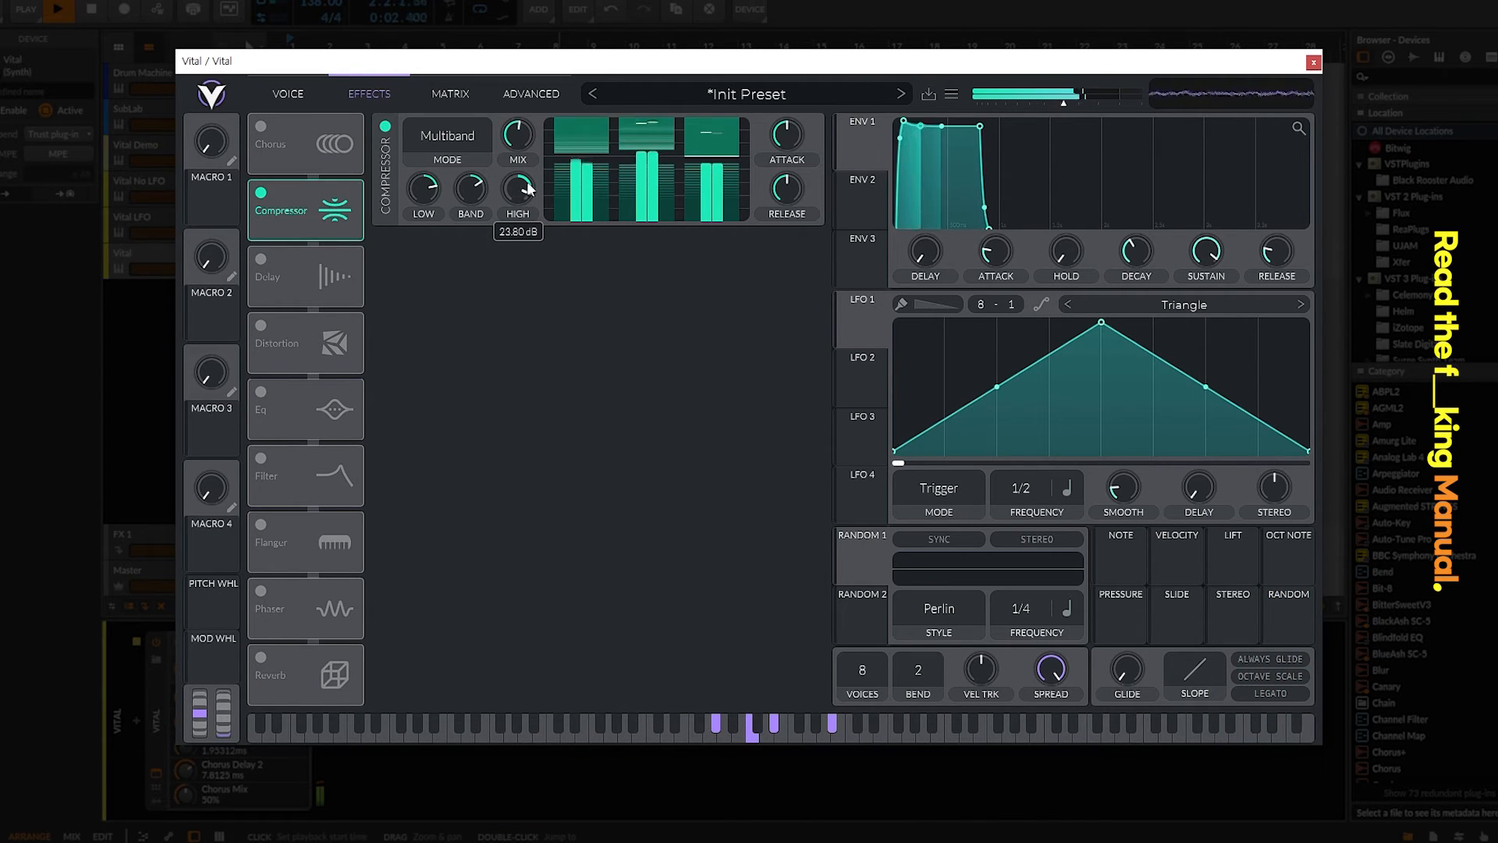
mouse_move(514, 202)
mouse_down()
mouse_move(522, 187)
mouse_move(528, 345)
mouse_move(512, 255)
mouse_move(526, 201)
mouse_up()
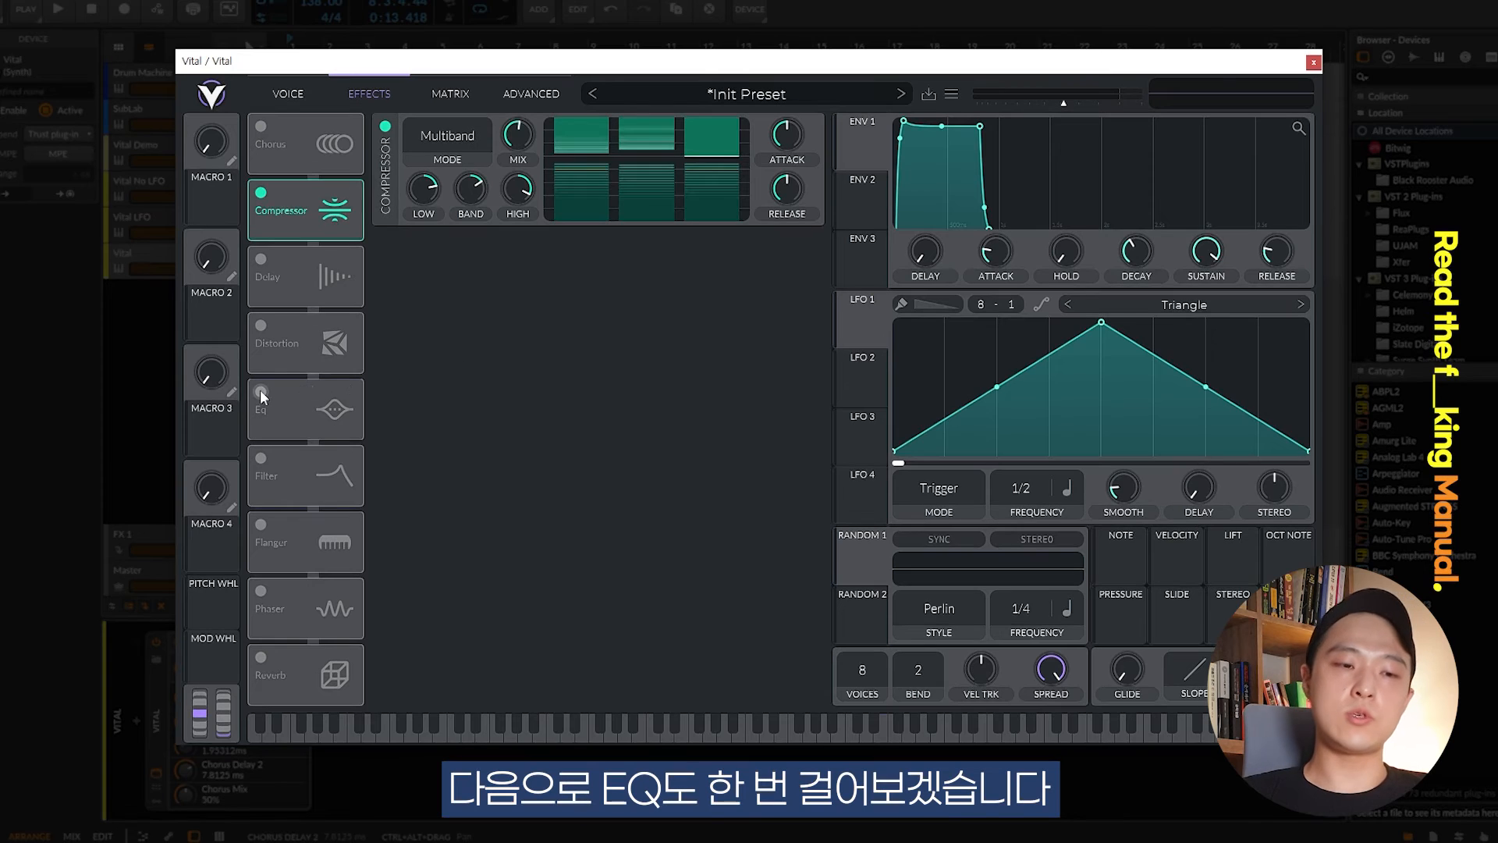
Enable the EQ effect and give its high shelf a slight boost during playback
click(260, 390)
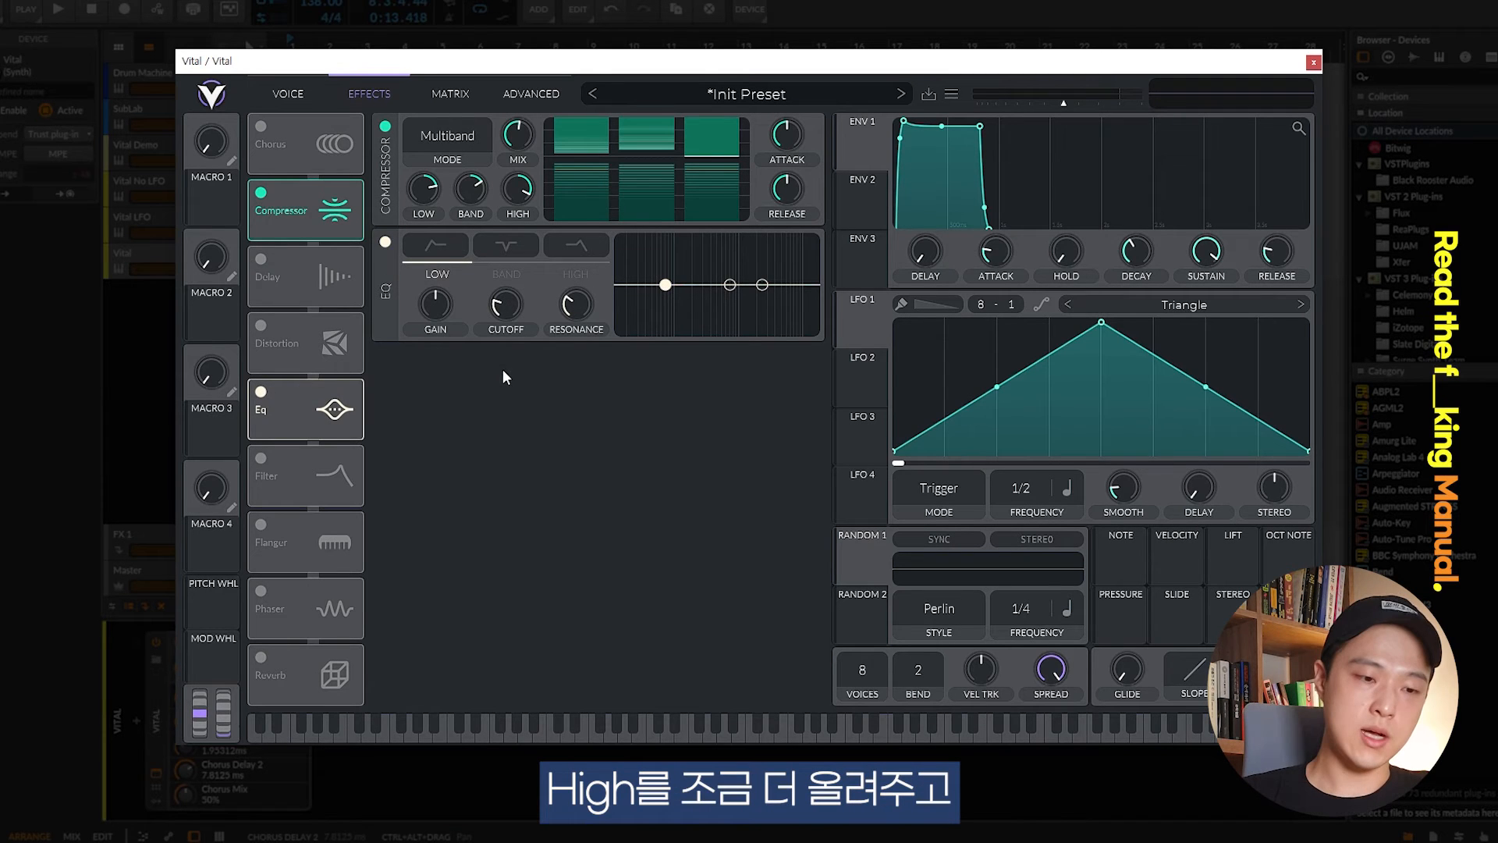
click(575, 275)
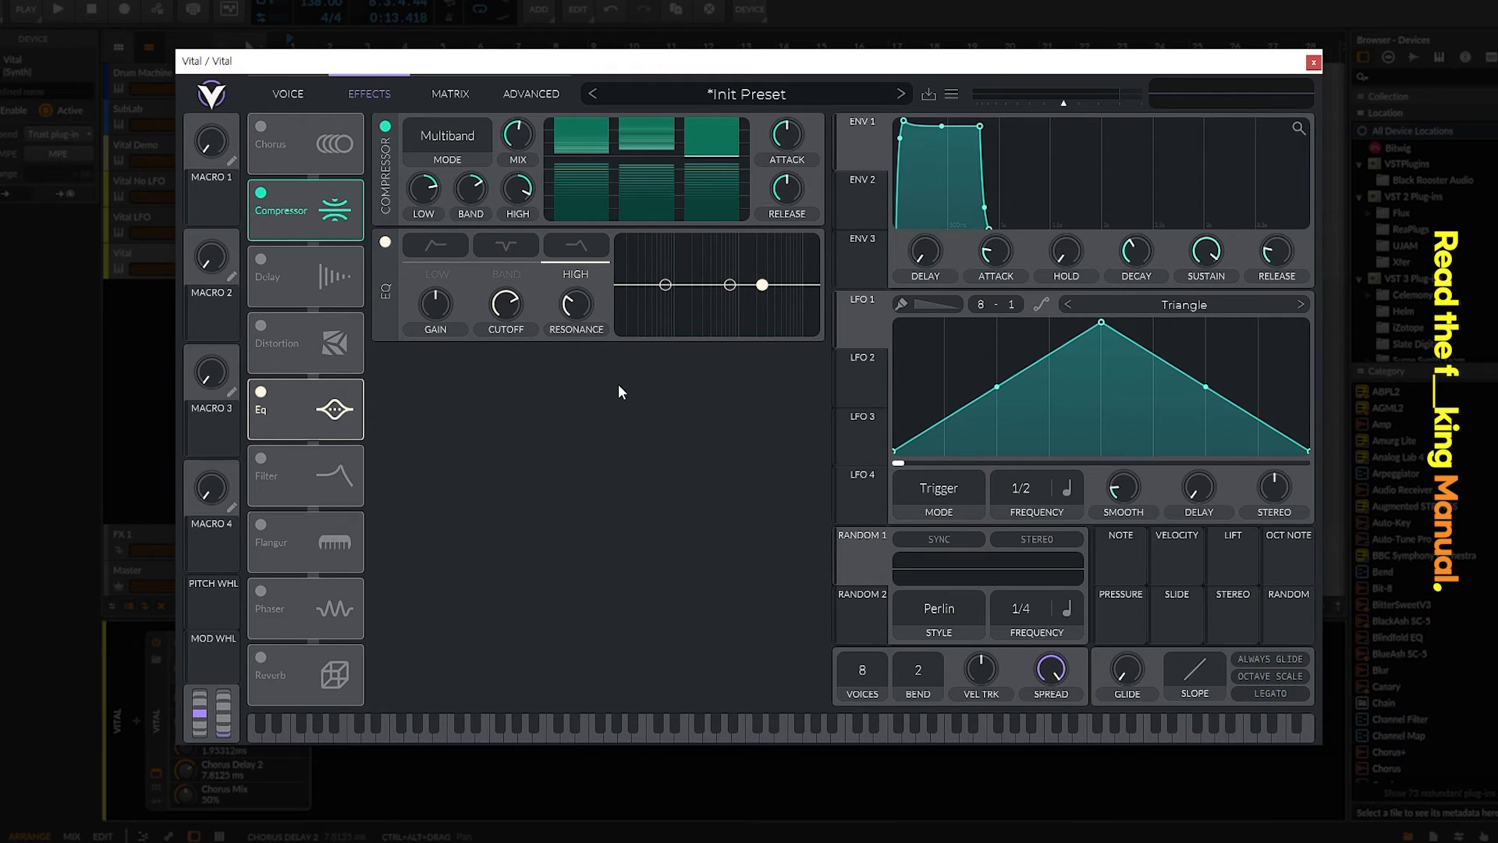
key(space)
drag(764, 288, 766, 275)
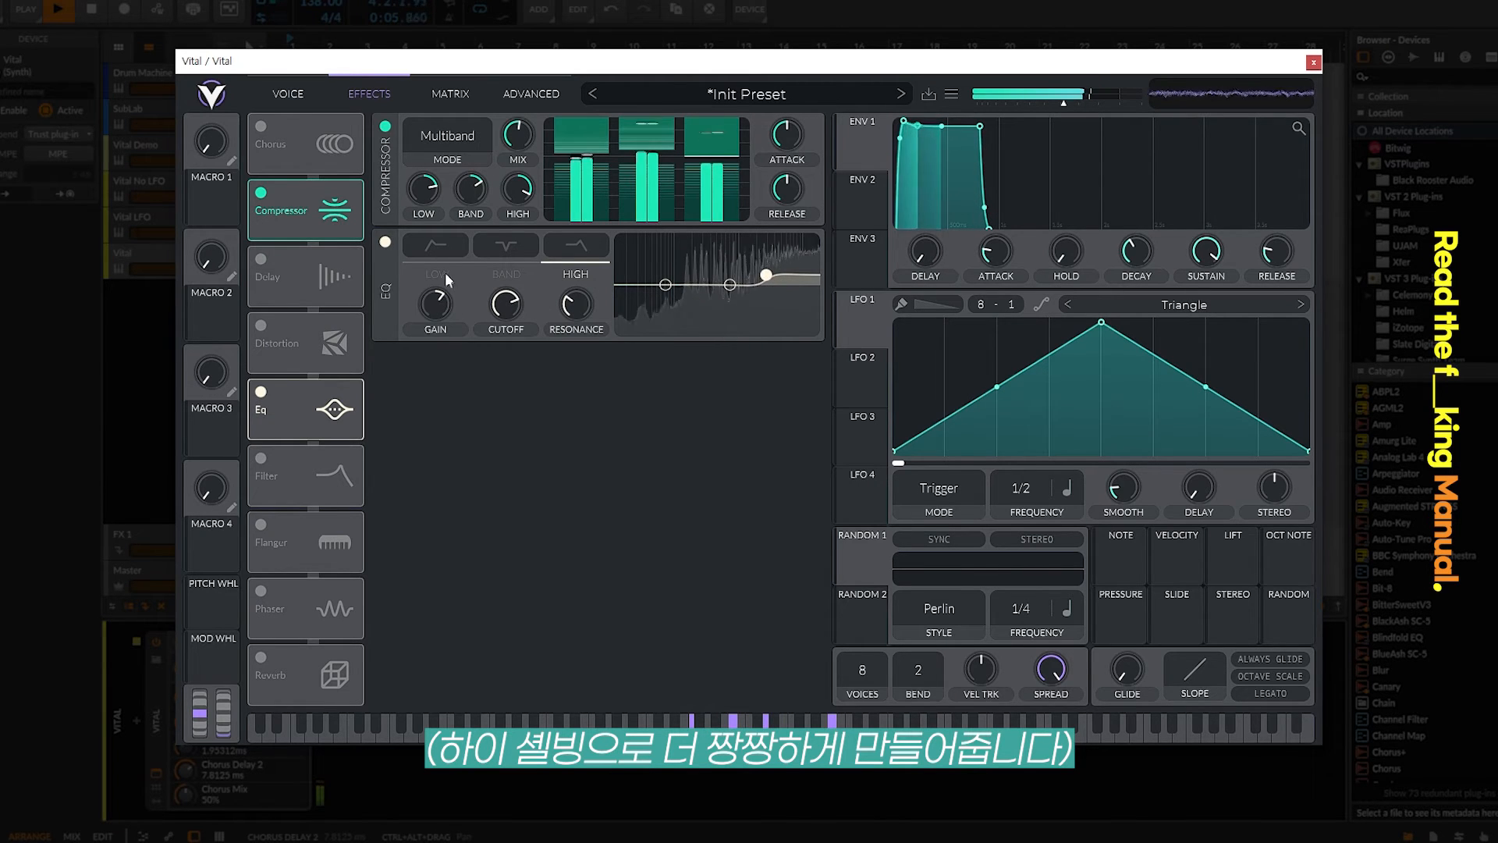
Move the EQ's middle band down into the low mids and give it a gentle, wide boost during playback
click(500, 273)
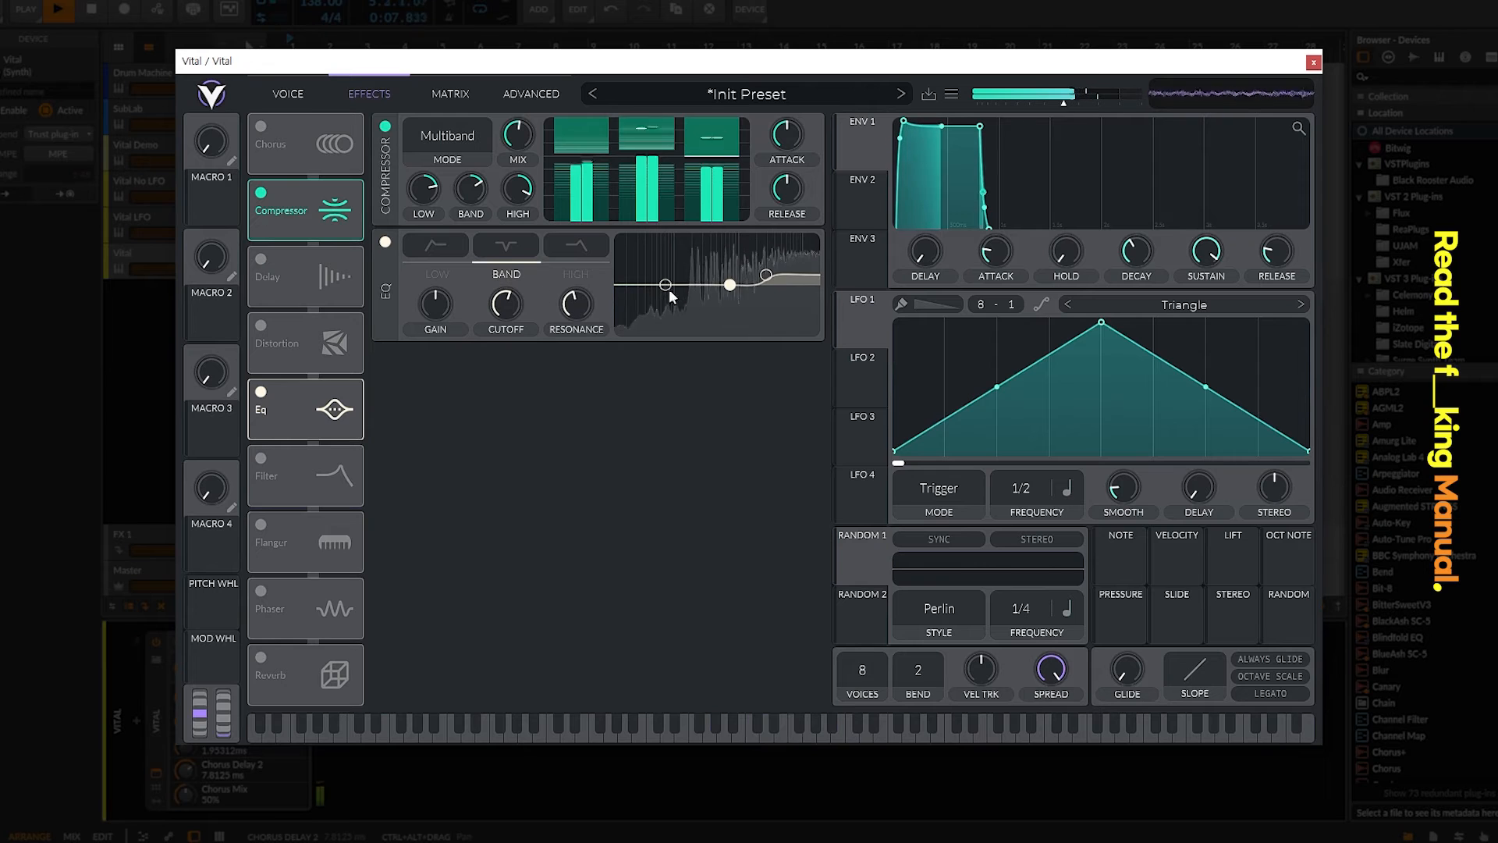
drag(706, 286, 689, 280)
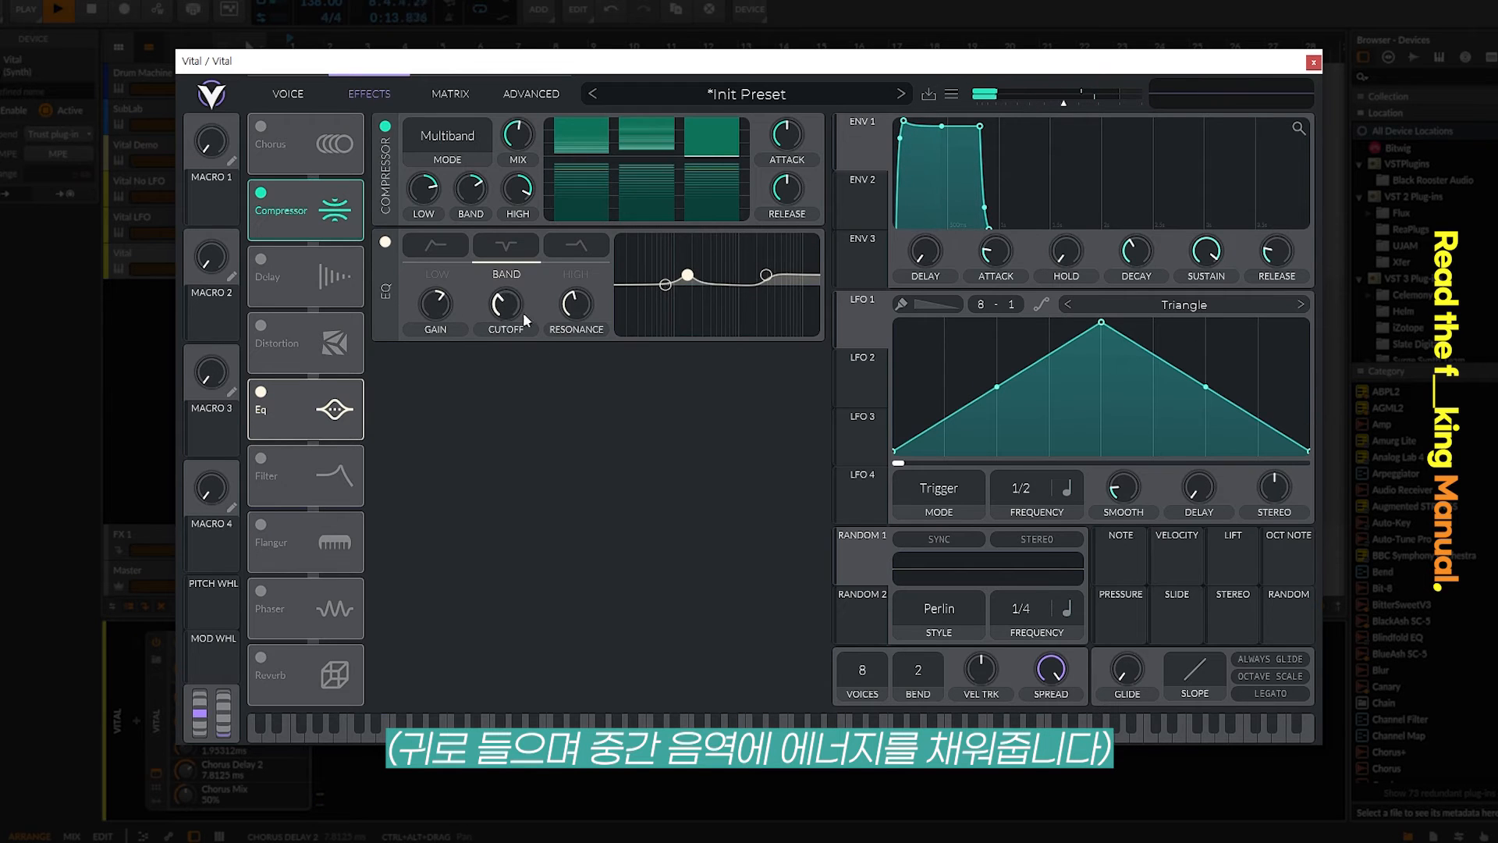
mouse_move(579, 311)
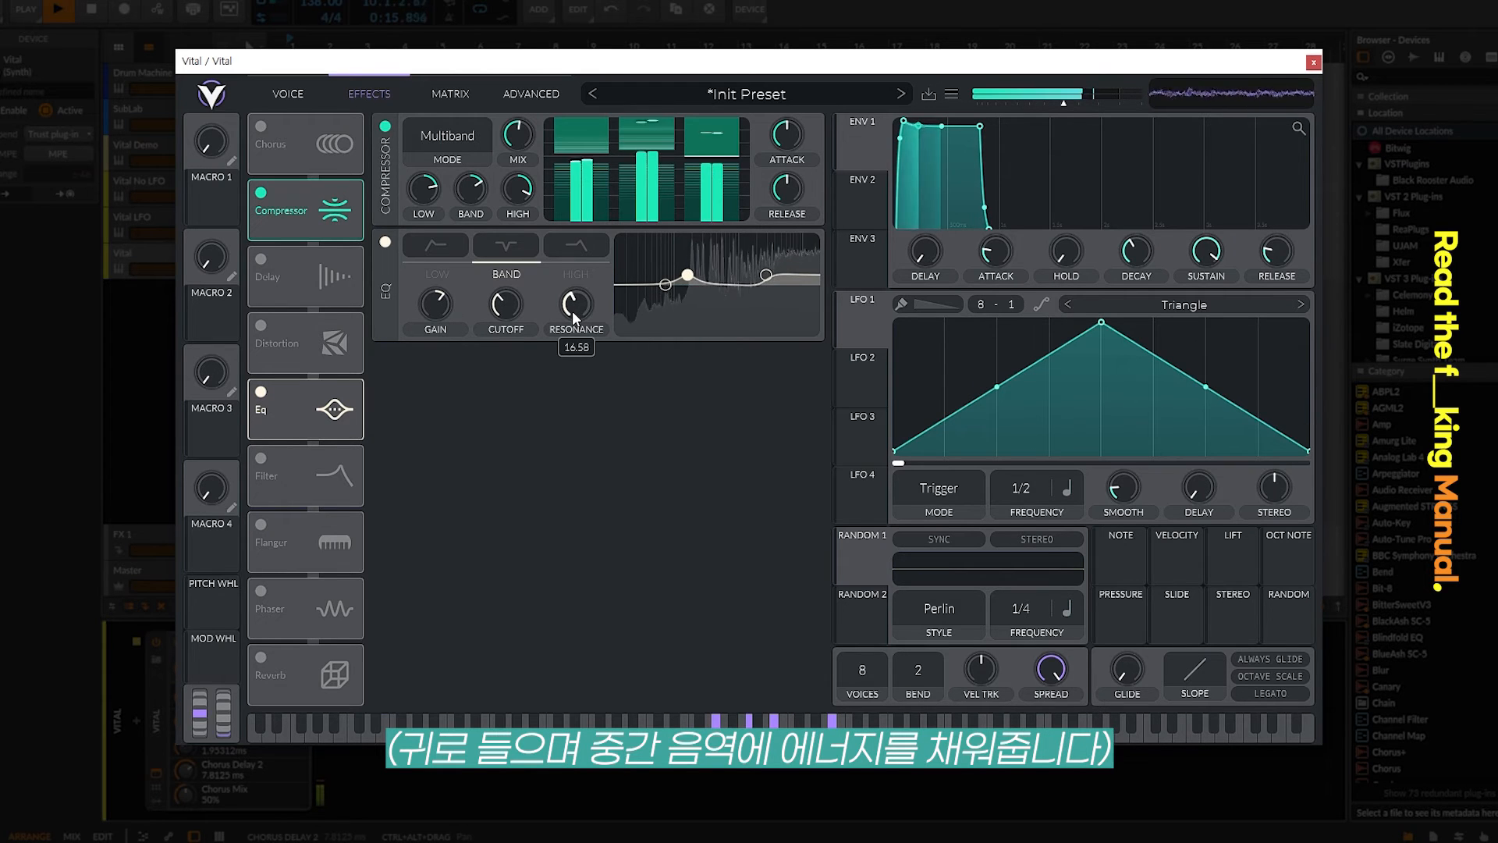
drag(688, 275, 689, 278)
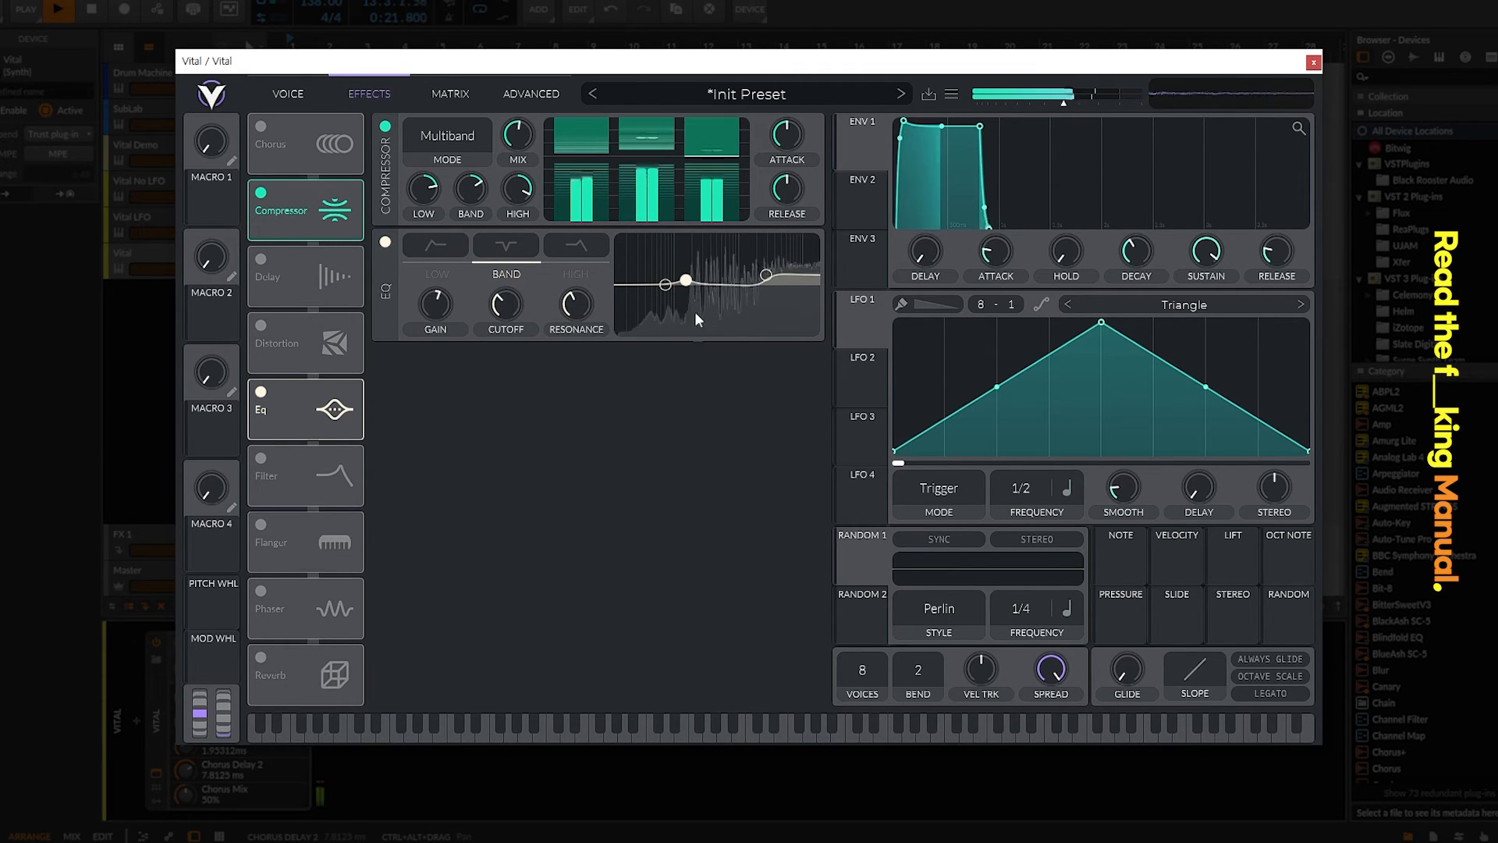
drag(690, 279, 691, 278)
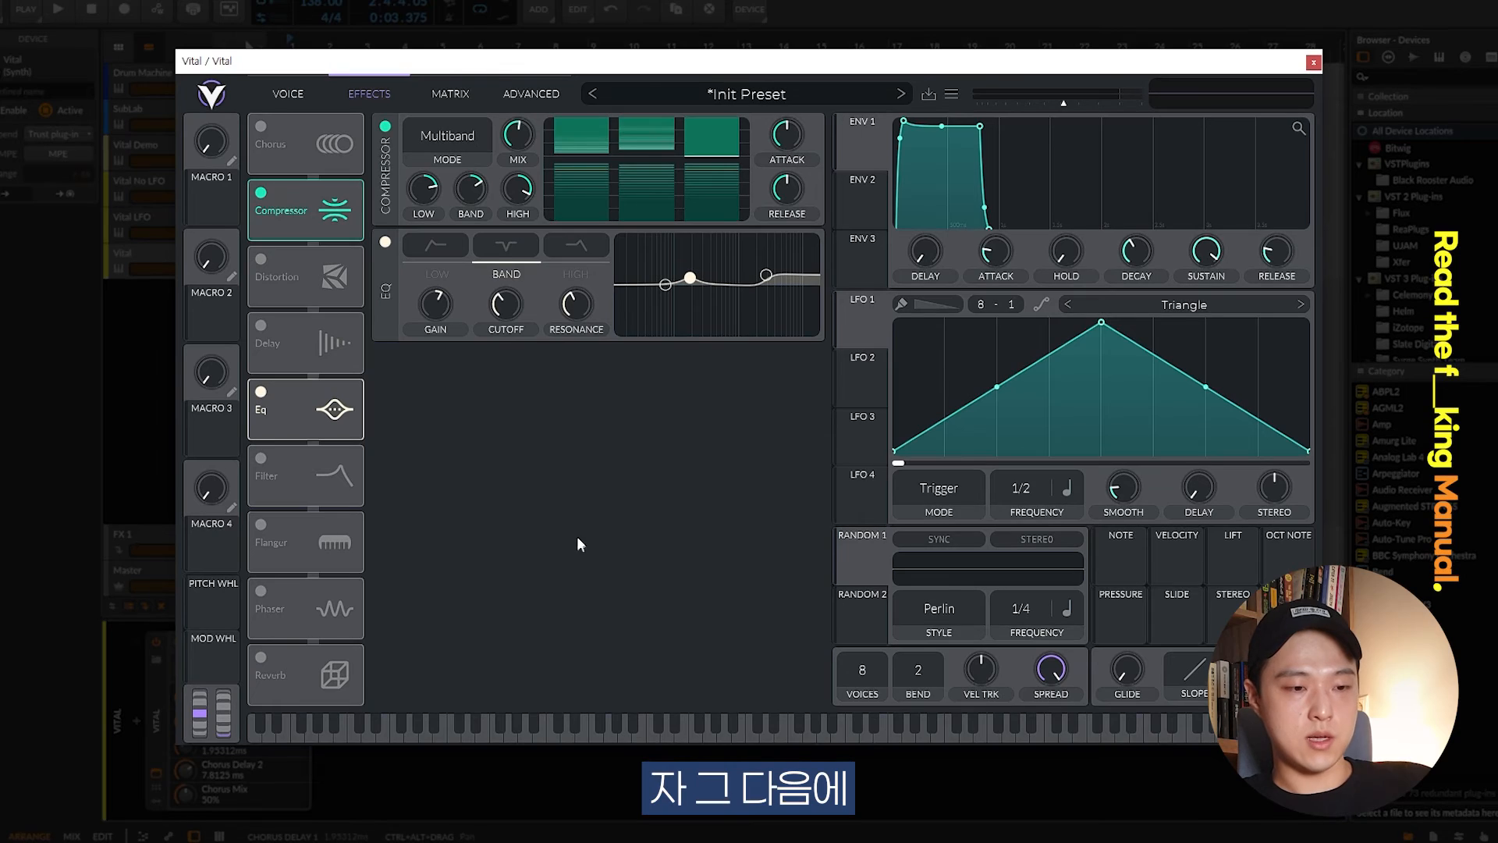
Enable Reverb and Delay and place them at the end of the effects chain, with Reverb before Delay
click(261, 658)
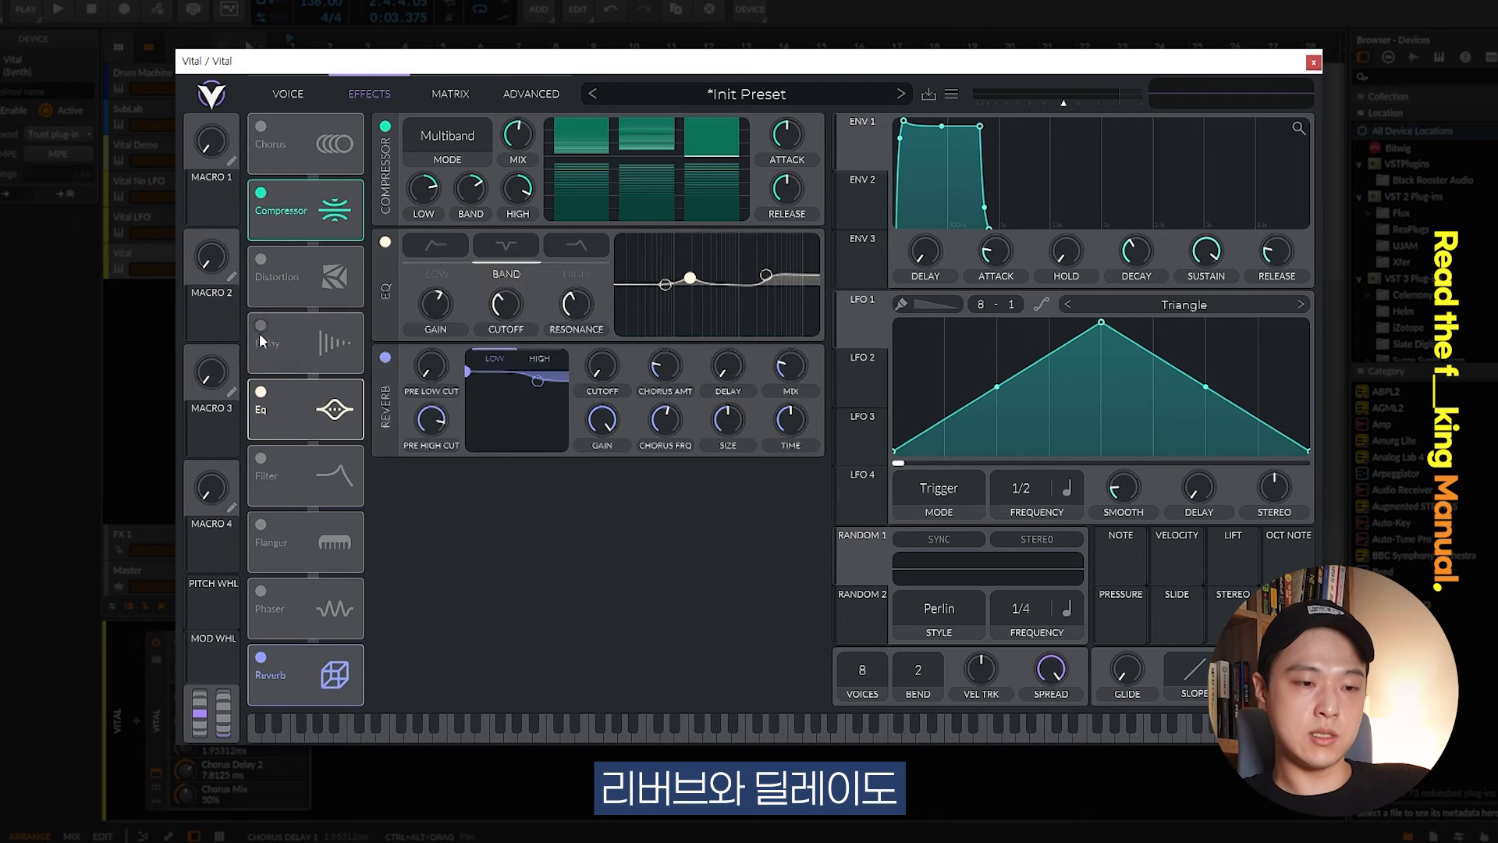
click(260, 330)
drag(284, 334, 293, 587)
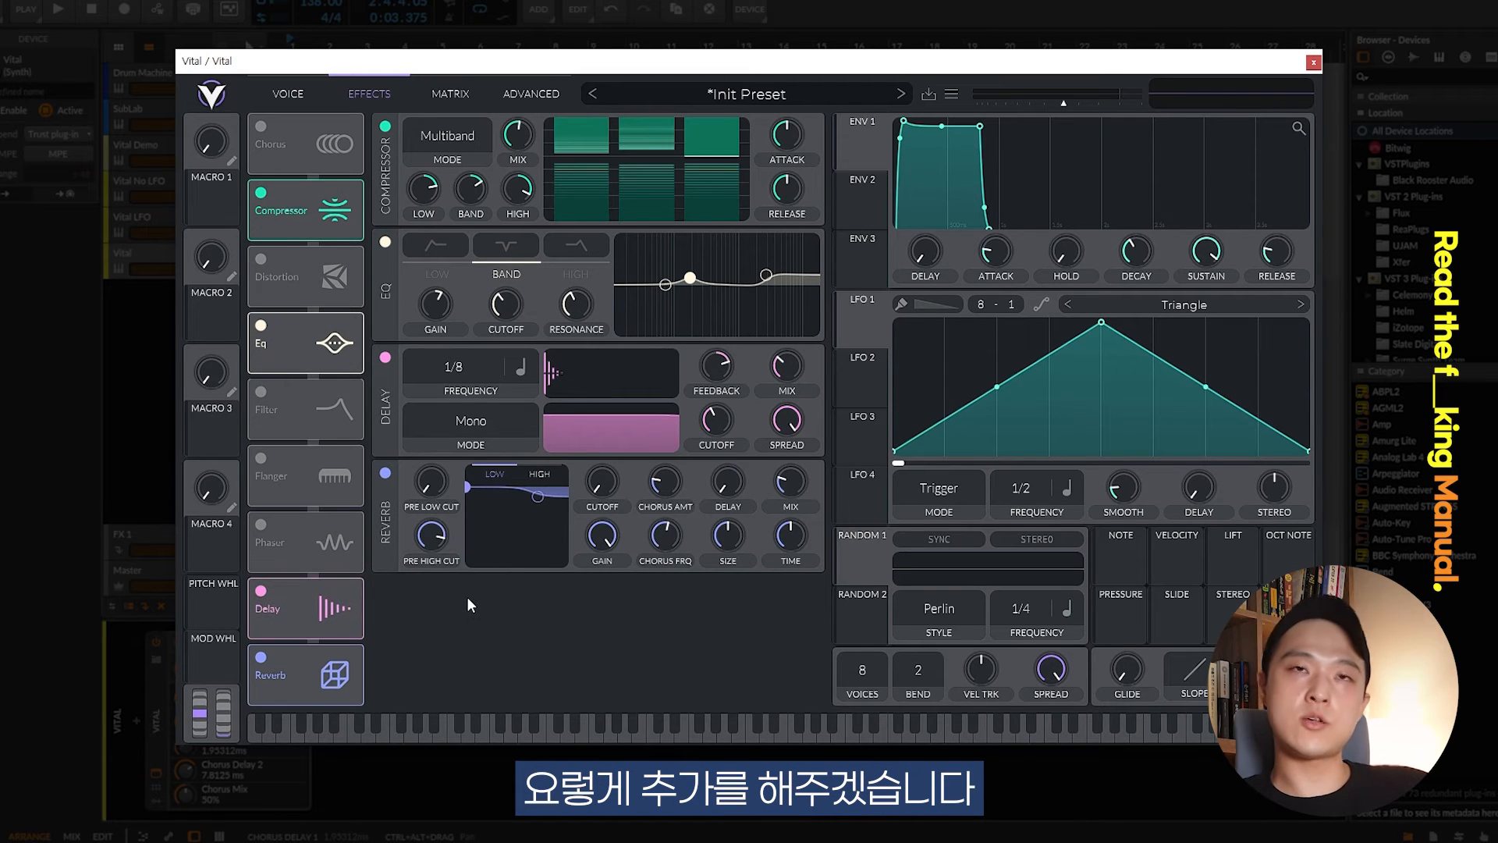
drag(297, 656, 292, 611)
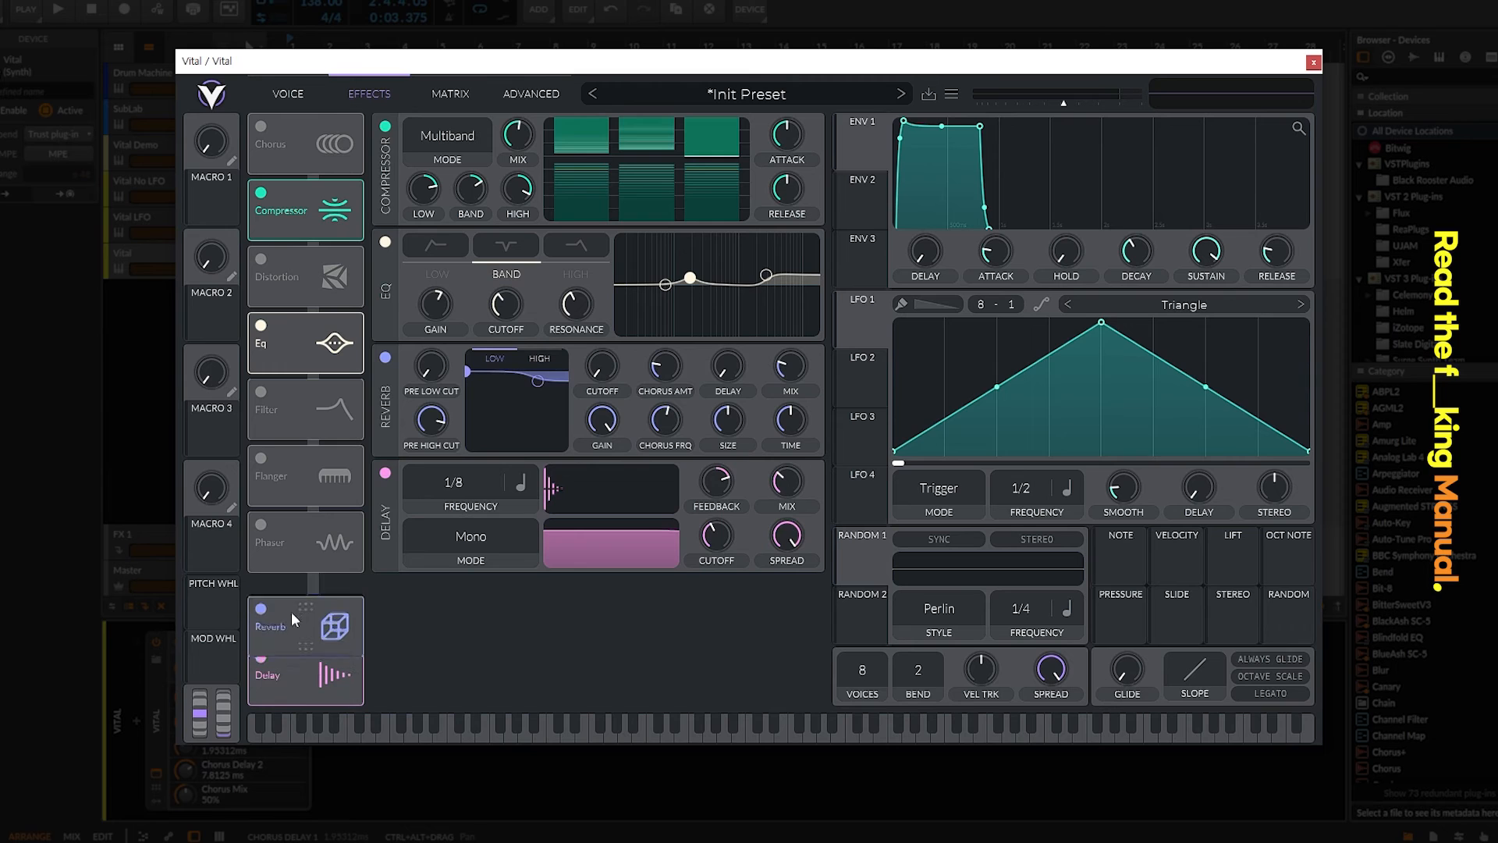
Bypass the Delay and fine-tune the Reverb during playback with a subtle mix and a slightly longer time
click(261, 658)
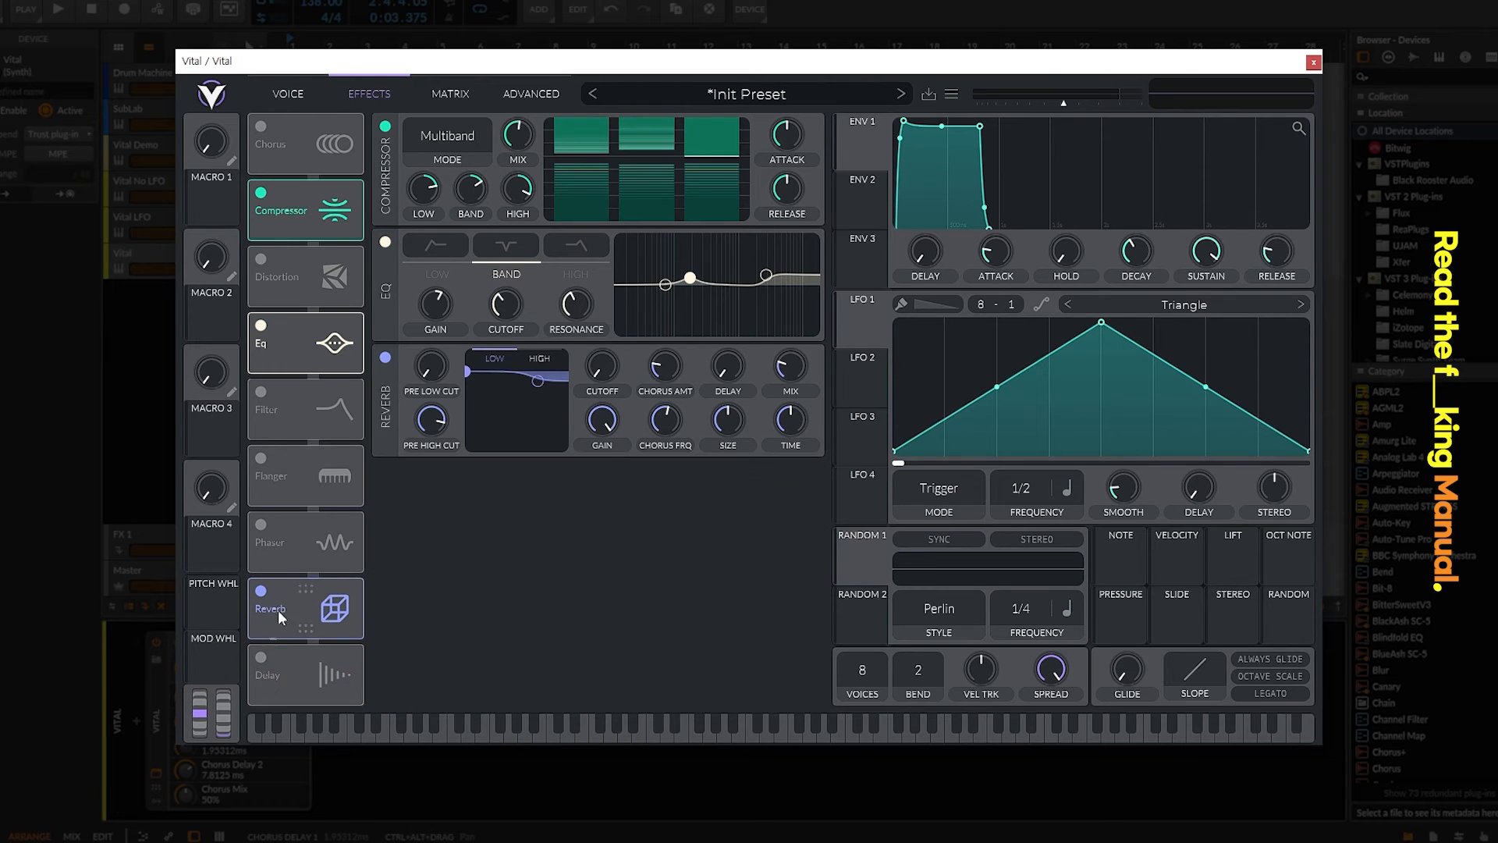
key(space)
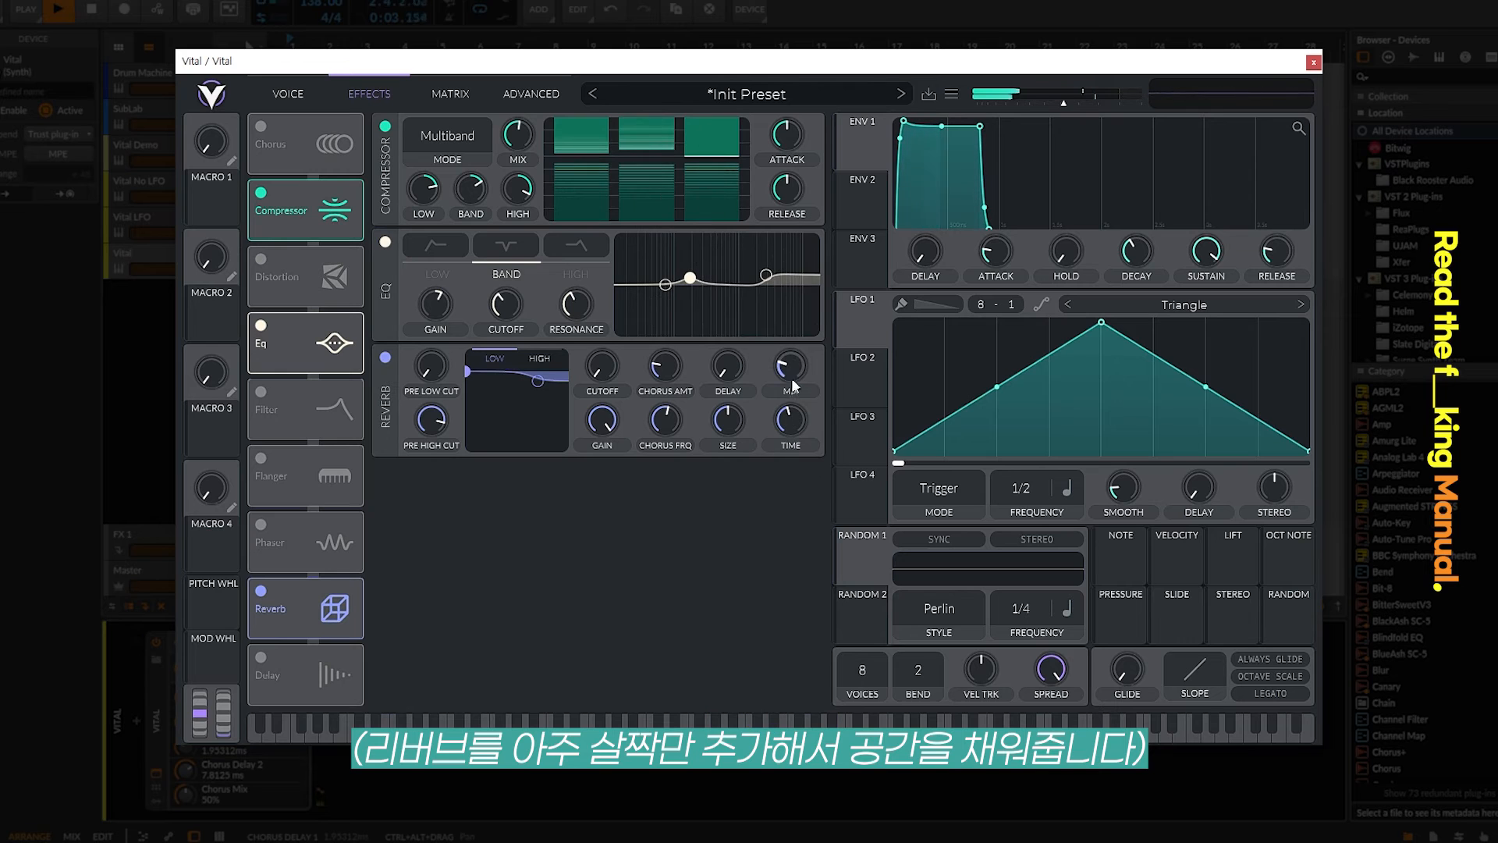
drag(790, 373, 788, 428)
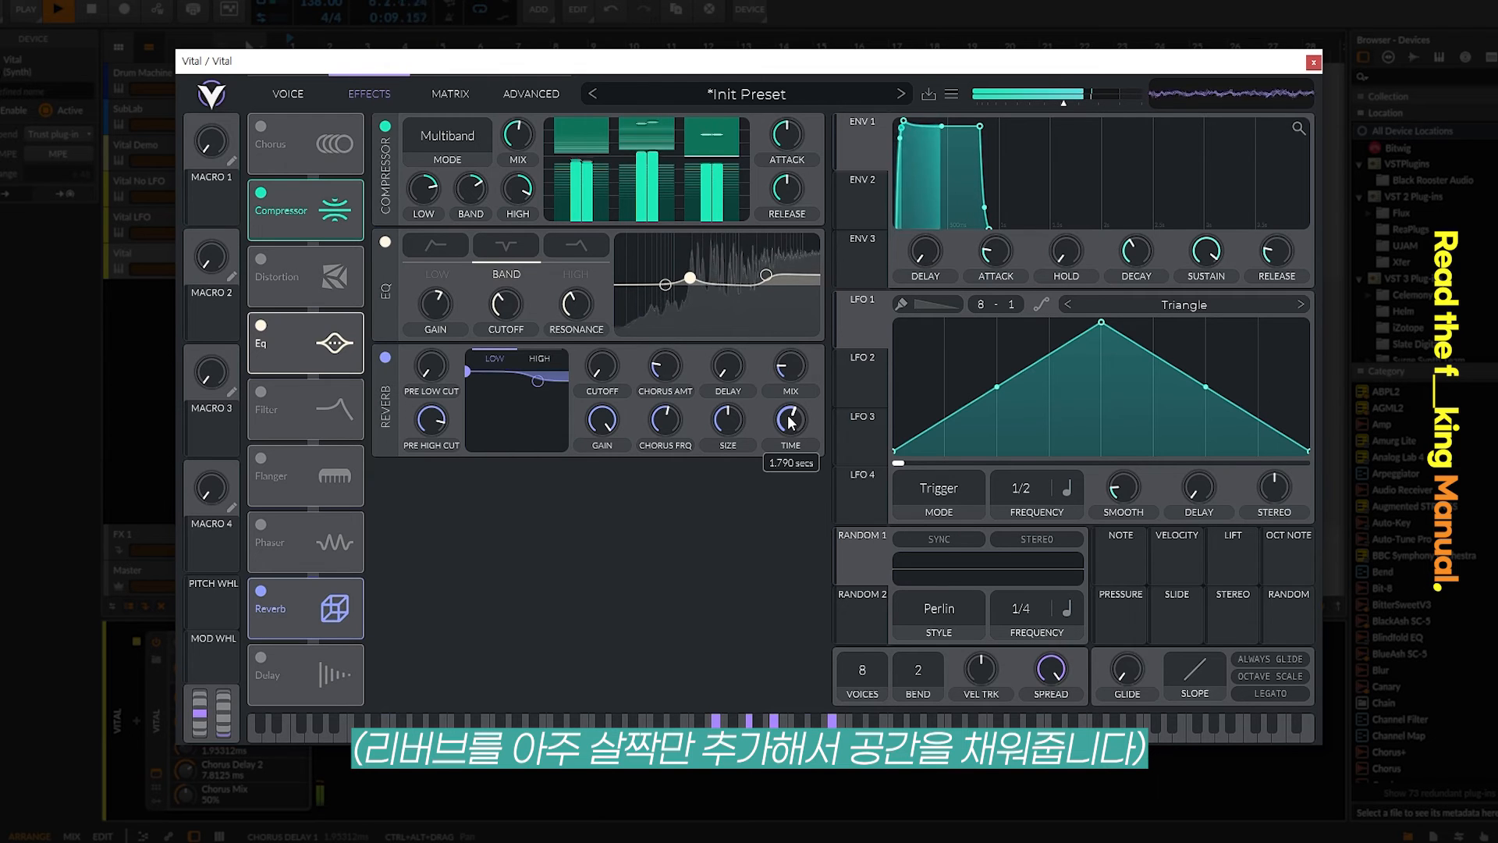
drag(789, 377, 791, 412)
Turn the Delay back on in Ping Pong mode with both frequencies set to 1/16
click(262, 653)
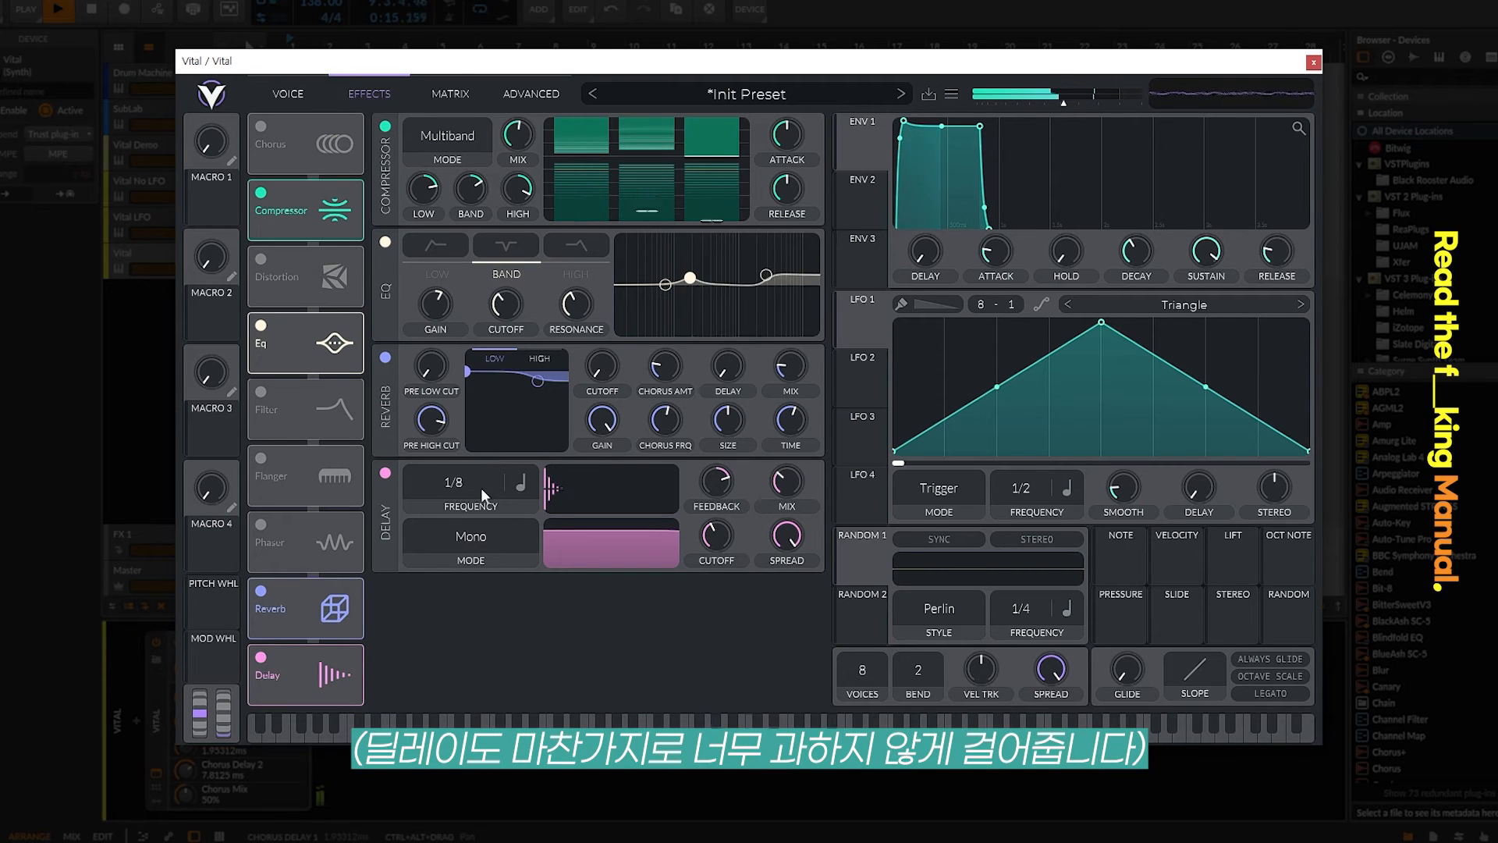
click(492, 537)
click(450, 623)
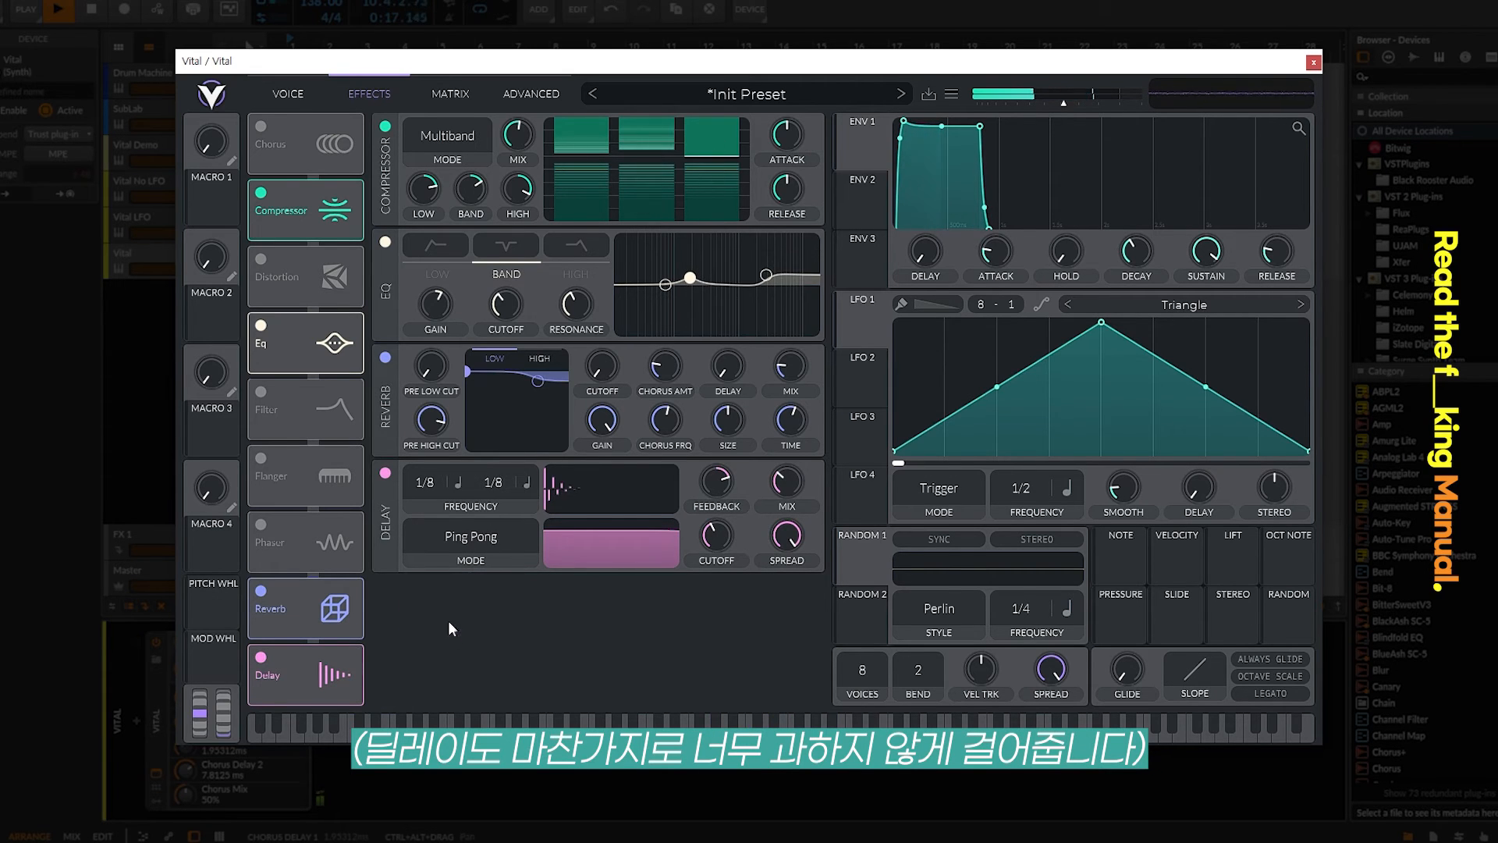
drag(723, 482, 694, 490)
drag(426, 485, 500, 480)
Fine-tune the Delay during playback with a reduced feedback and a mix of about 10%
drag(716, 494, 723, 492)
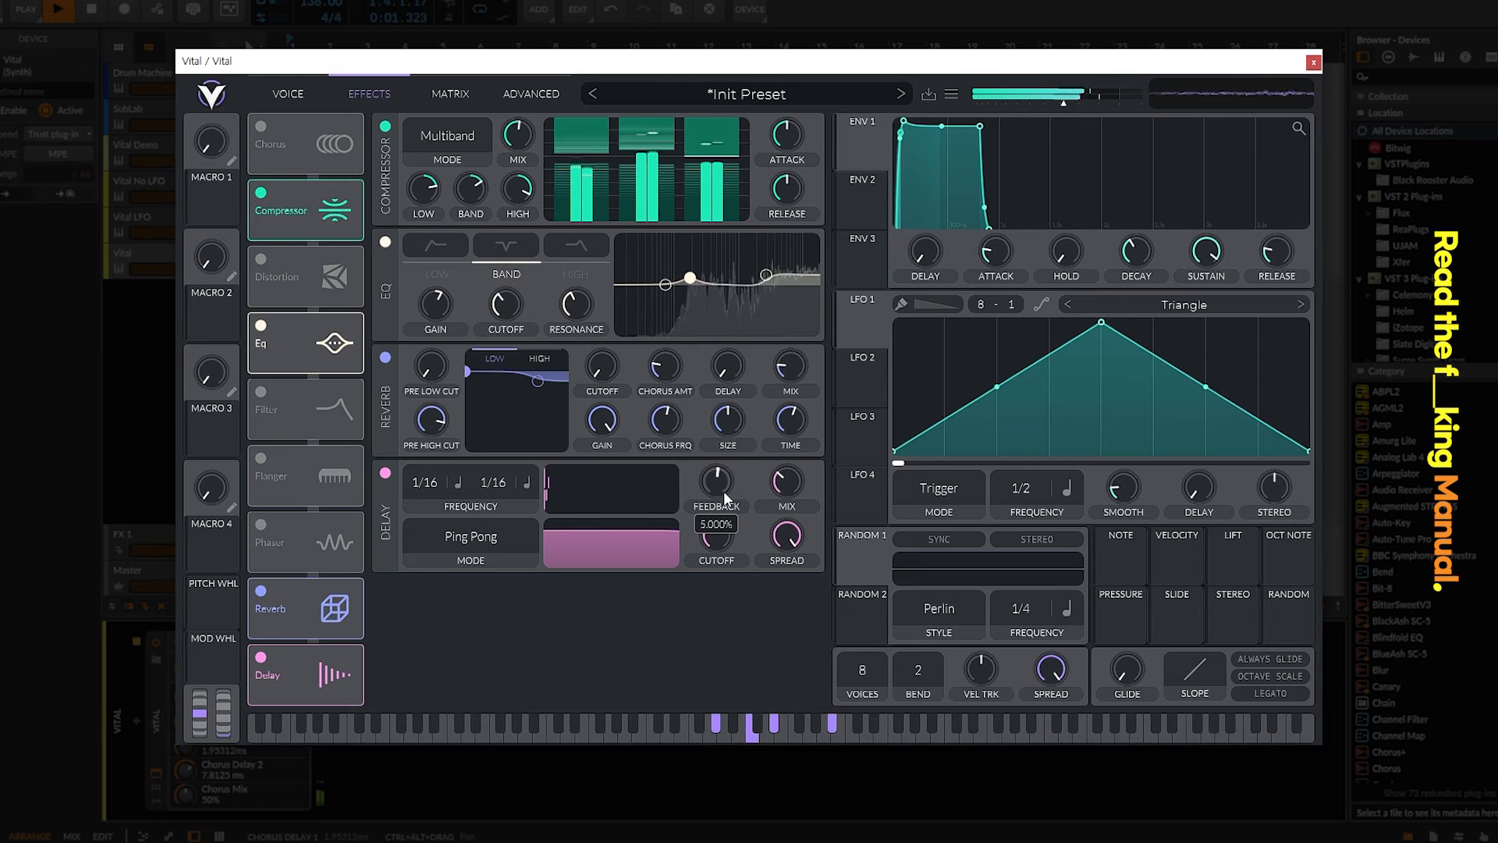
drag(725, 488, 724, 489)
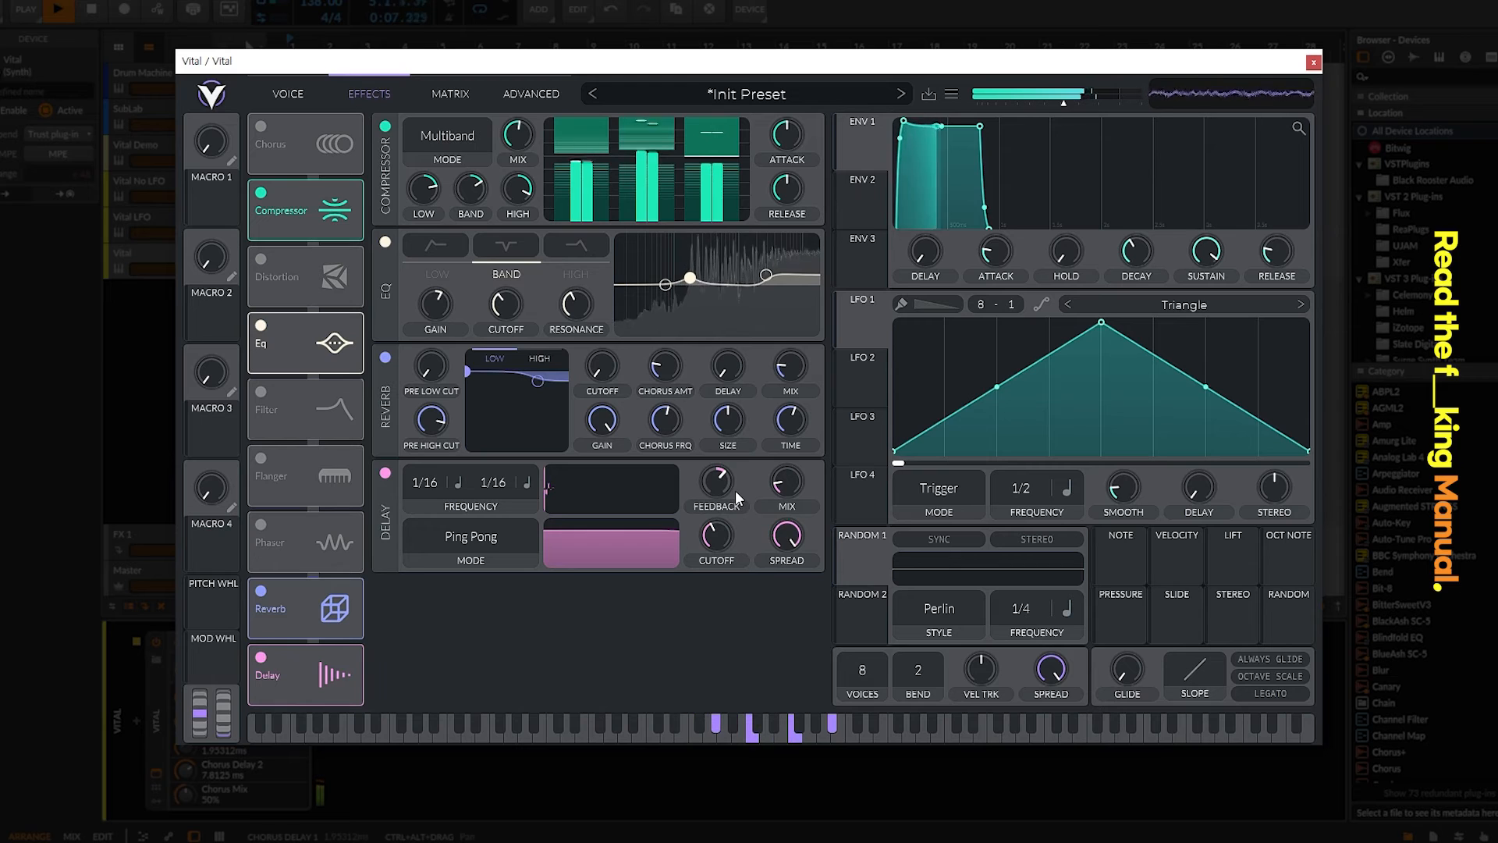
mouse_move(777, 499)
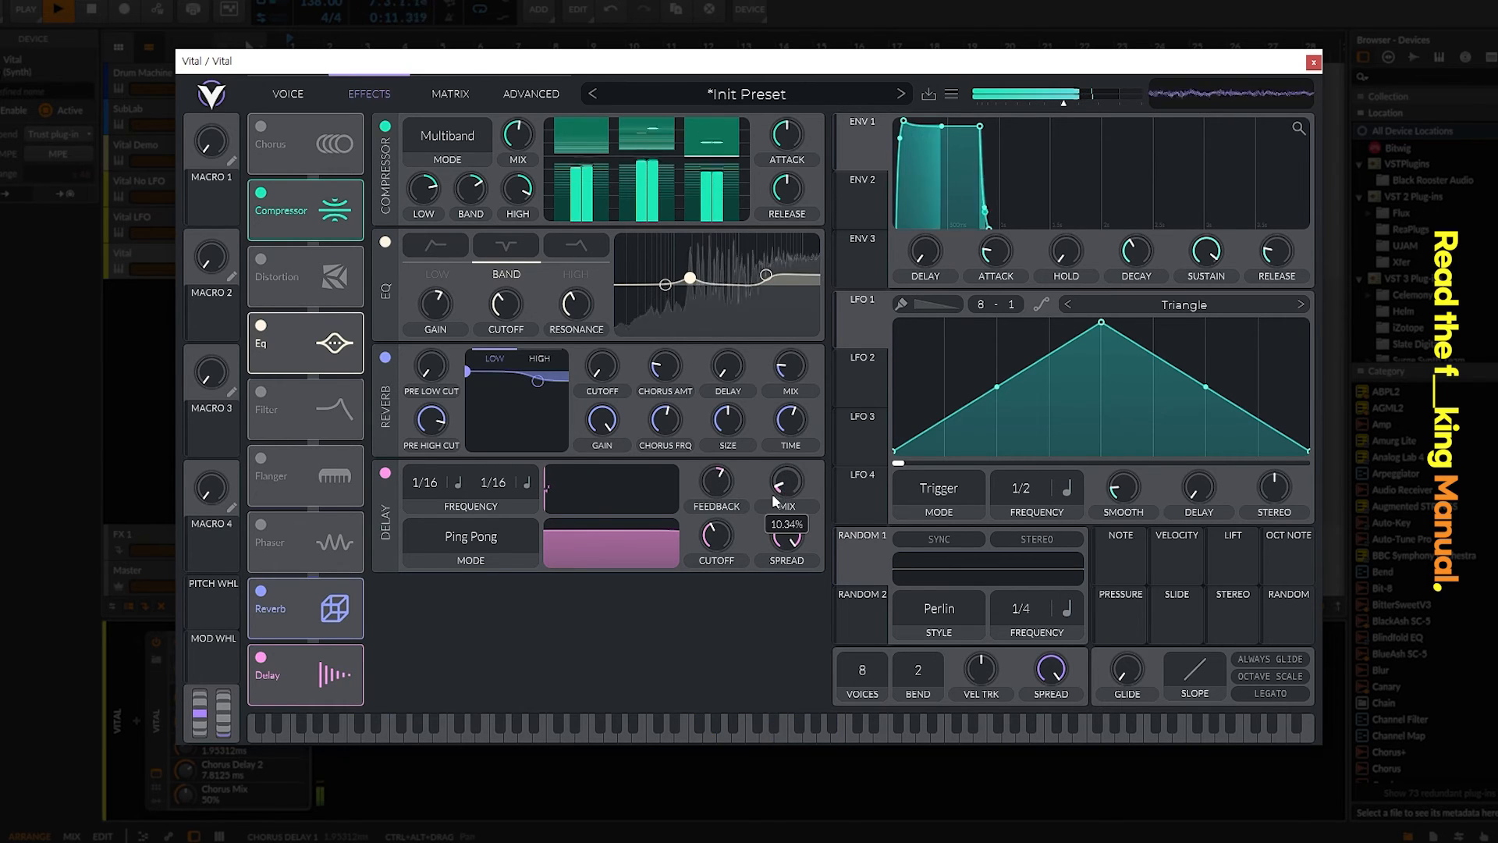
drag(777, 500, 775, 502)
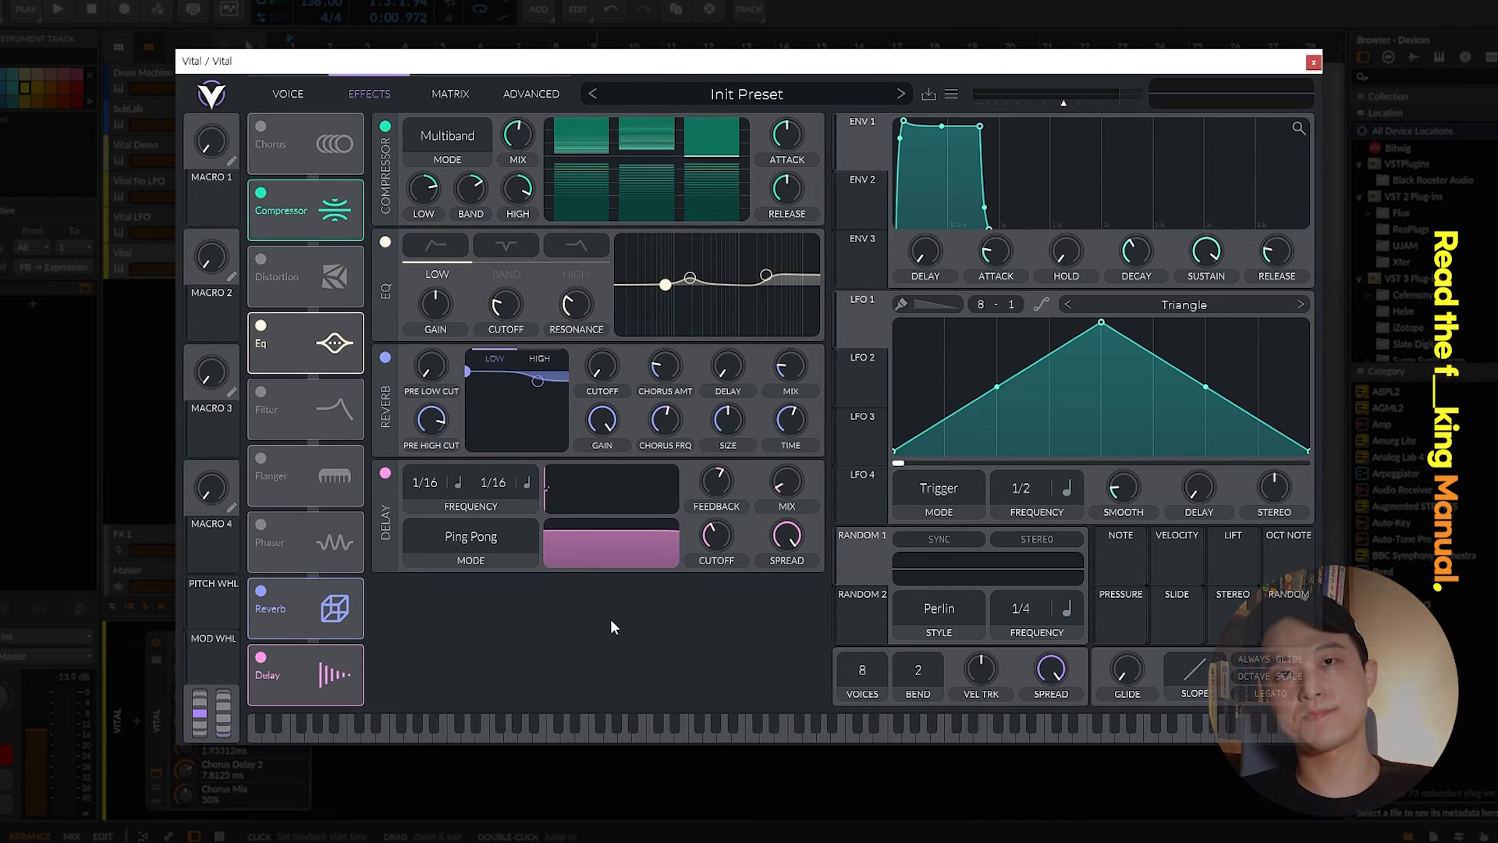
Play the track with all effects active and raise the synth's output volume slightly
key(space)
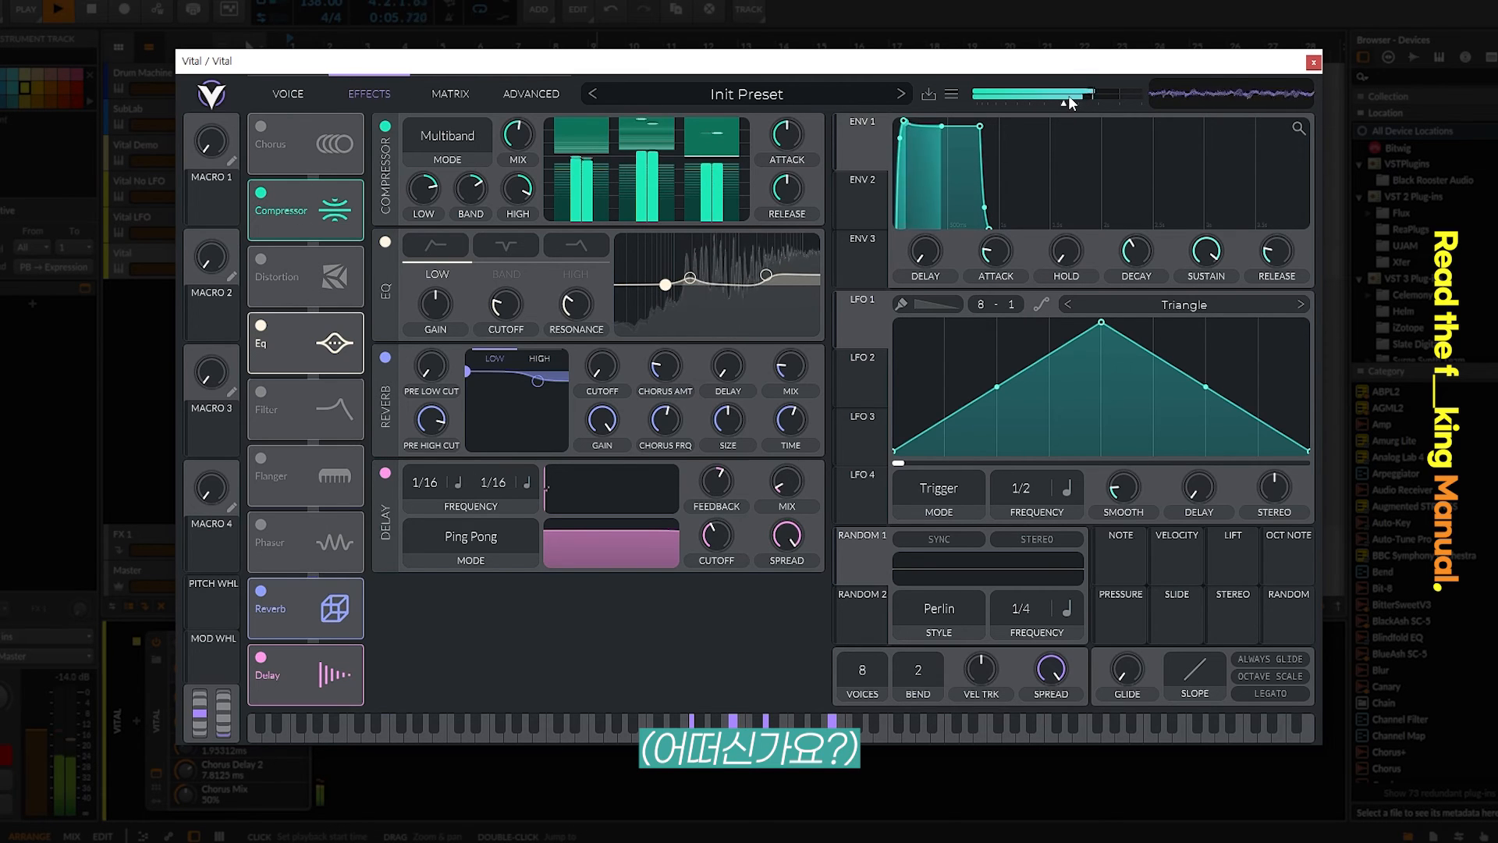
drag(1065, 103, 1080, 107)
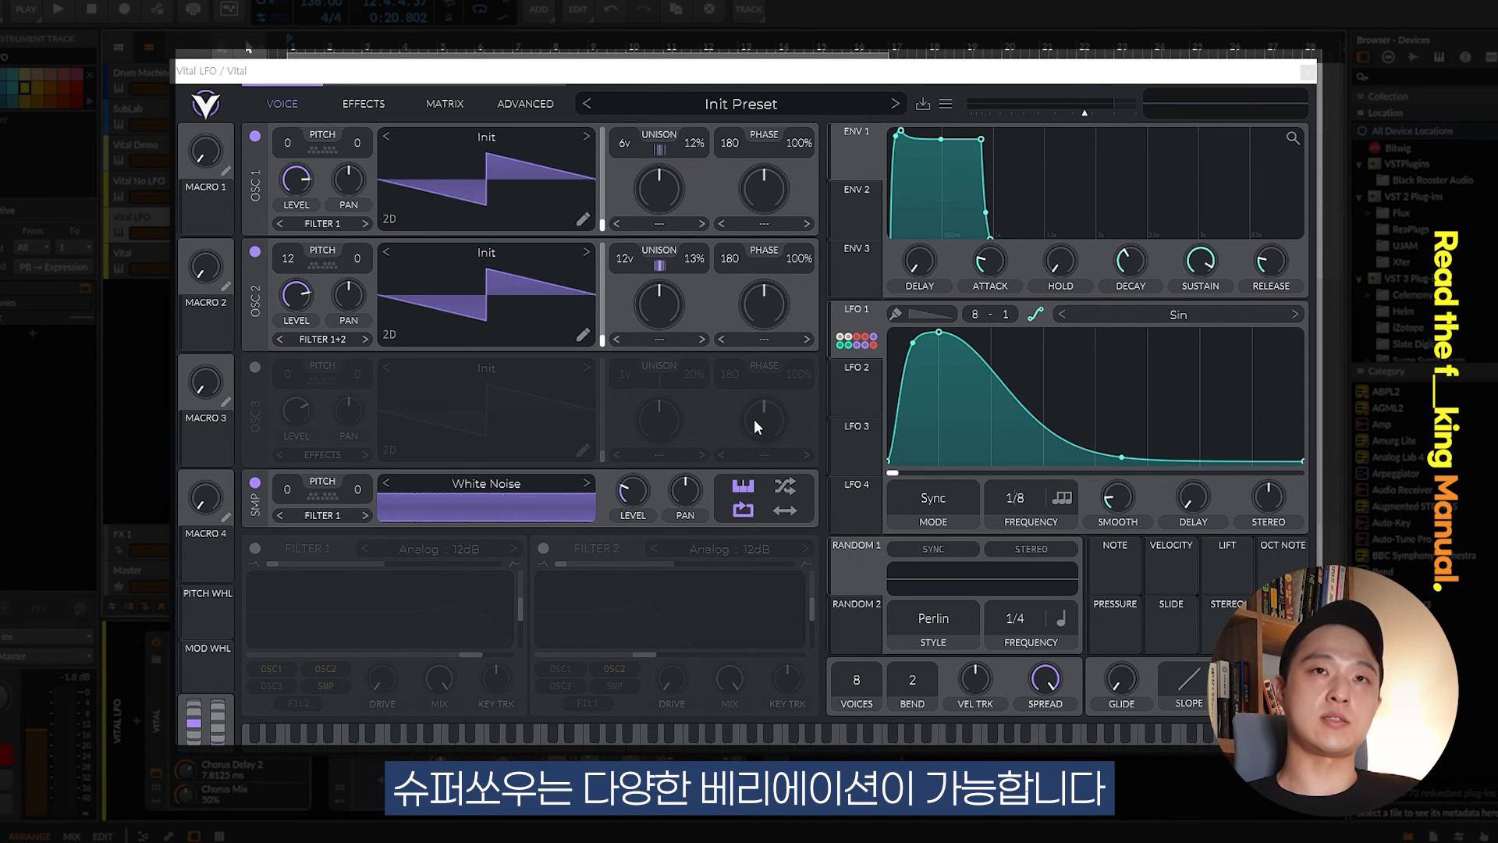
In the Vital LFO instance, show LFO 1 and lower the output volume slightly during playback
click(867, 311)
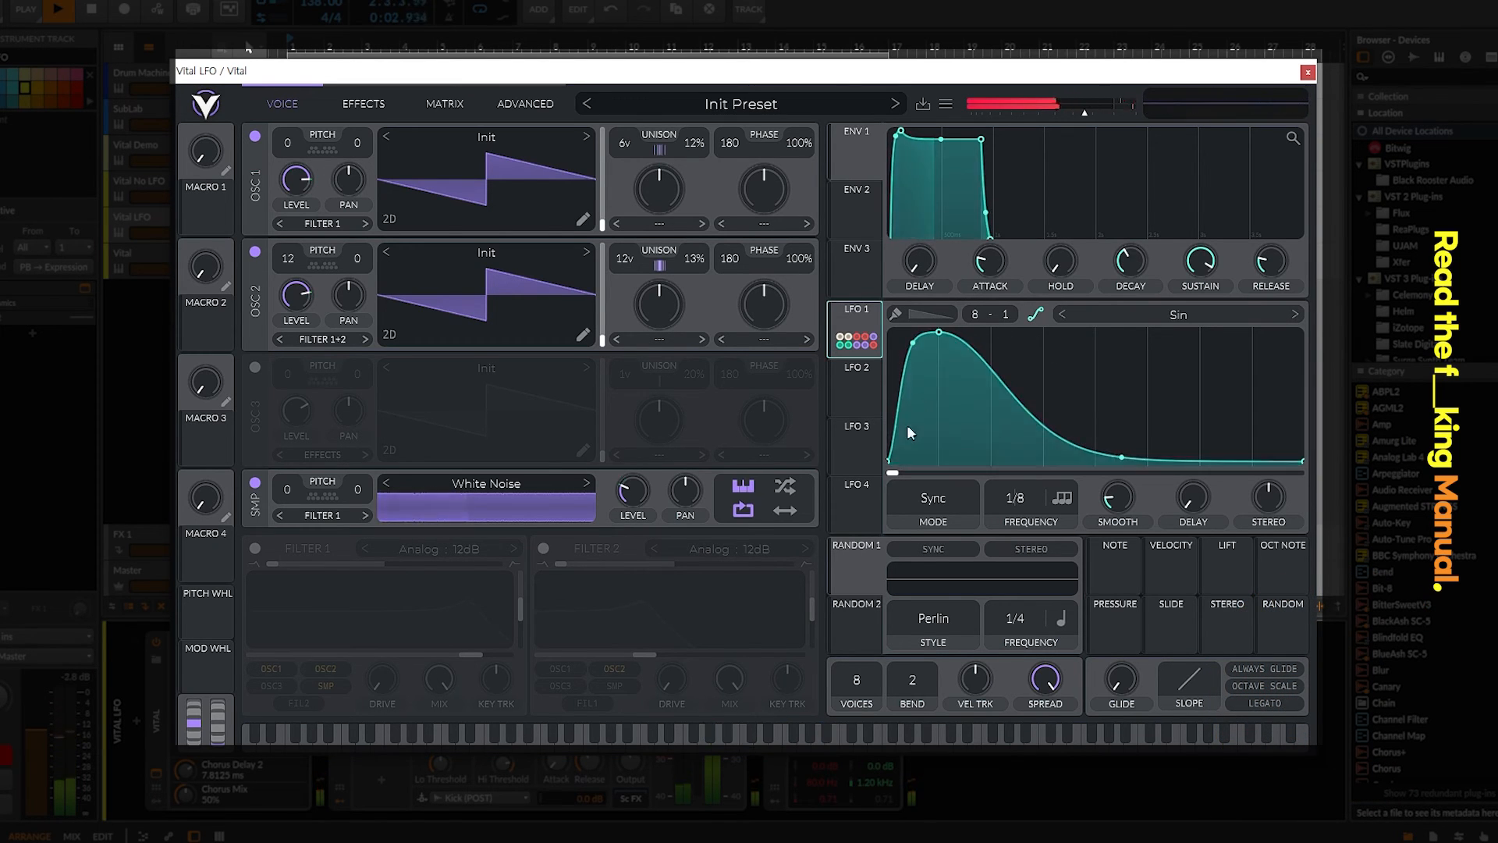
drag(1093, 114, 1079, 111)
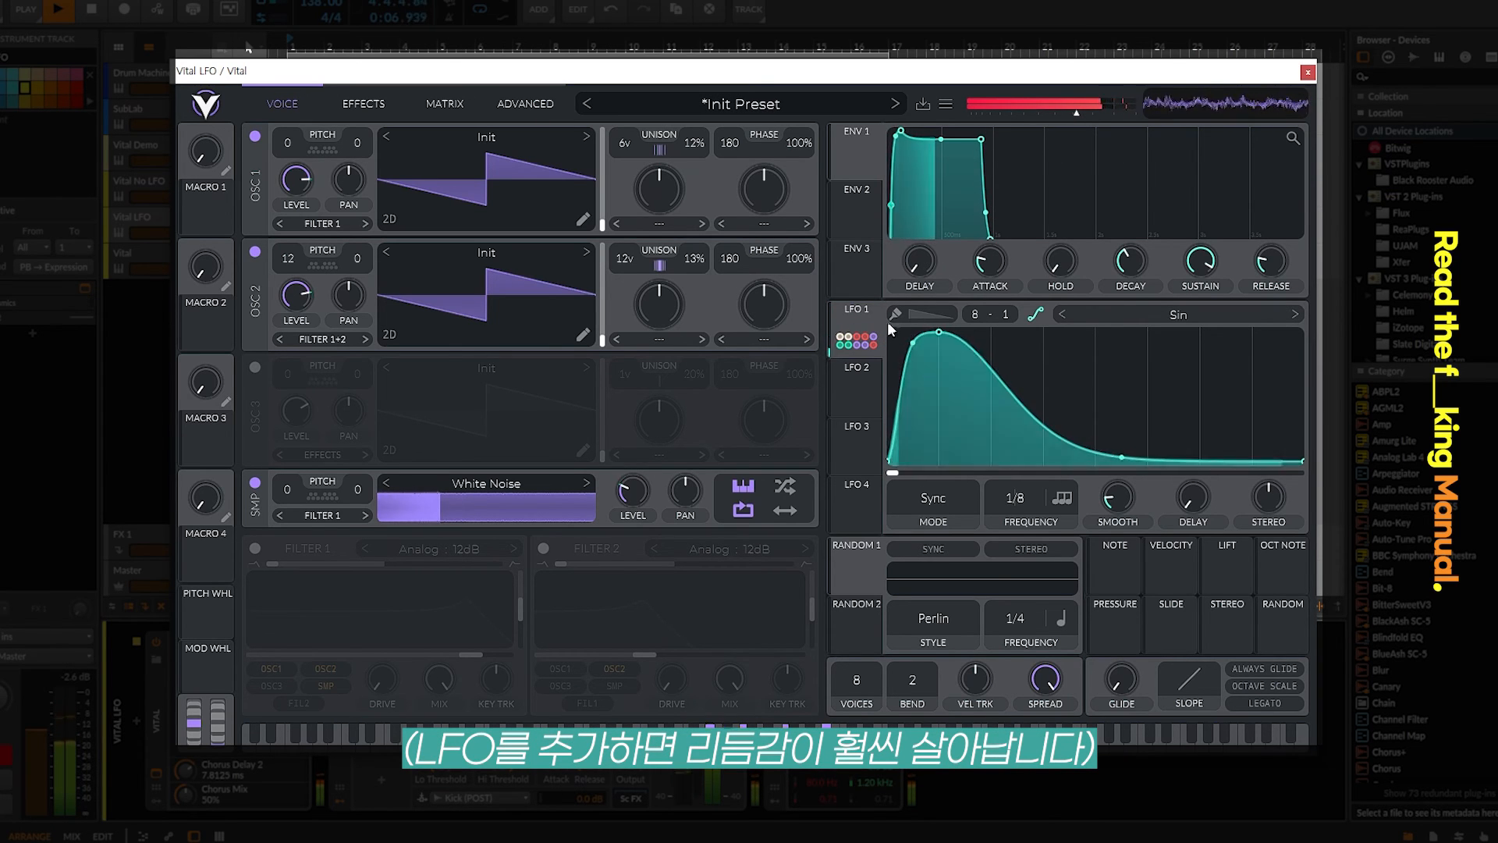
Compare LFO 1's rhythm at tempos of 1/4 and 1/8 during playback, ending on 1/8
click(868, 316)
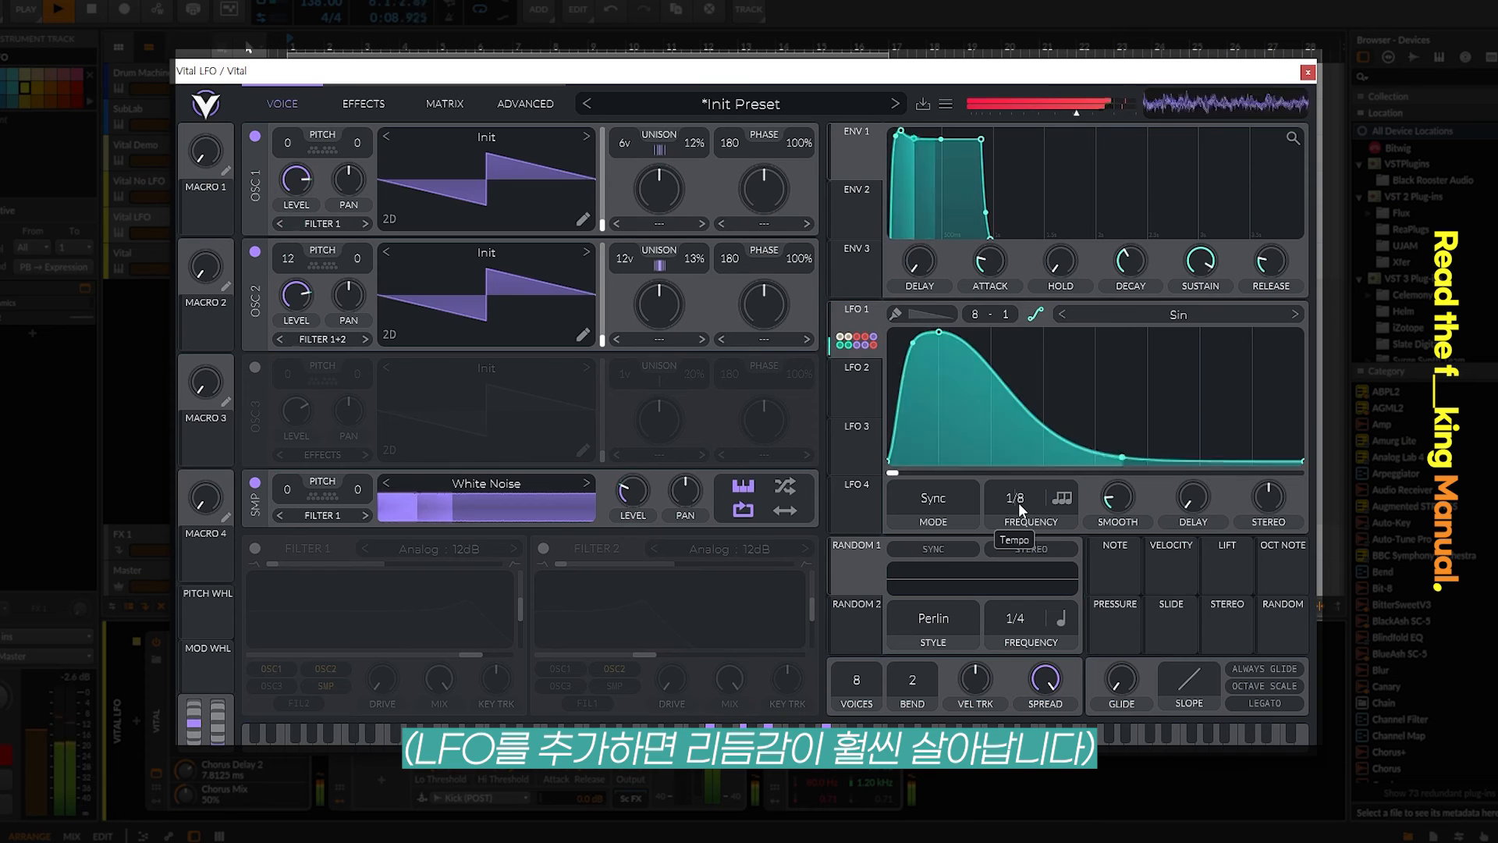
drag(1019, 500, 1024, 540)
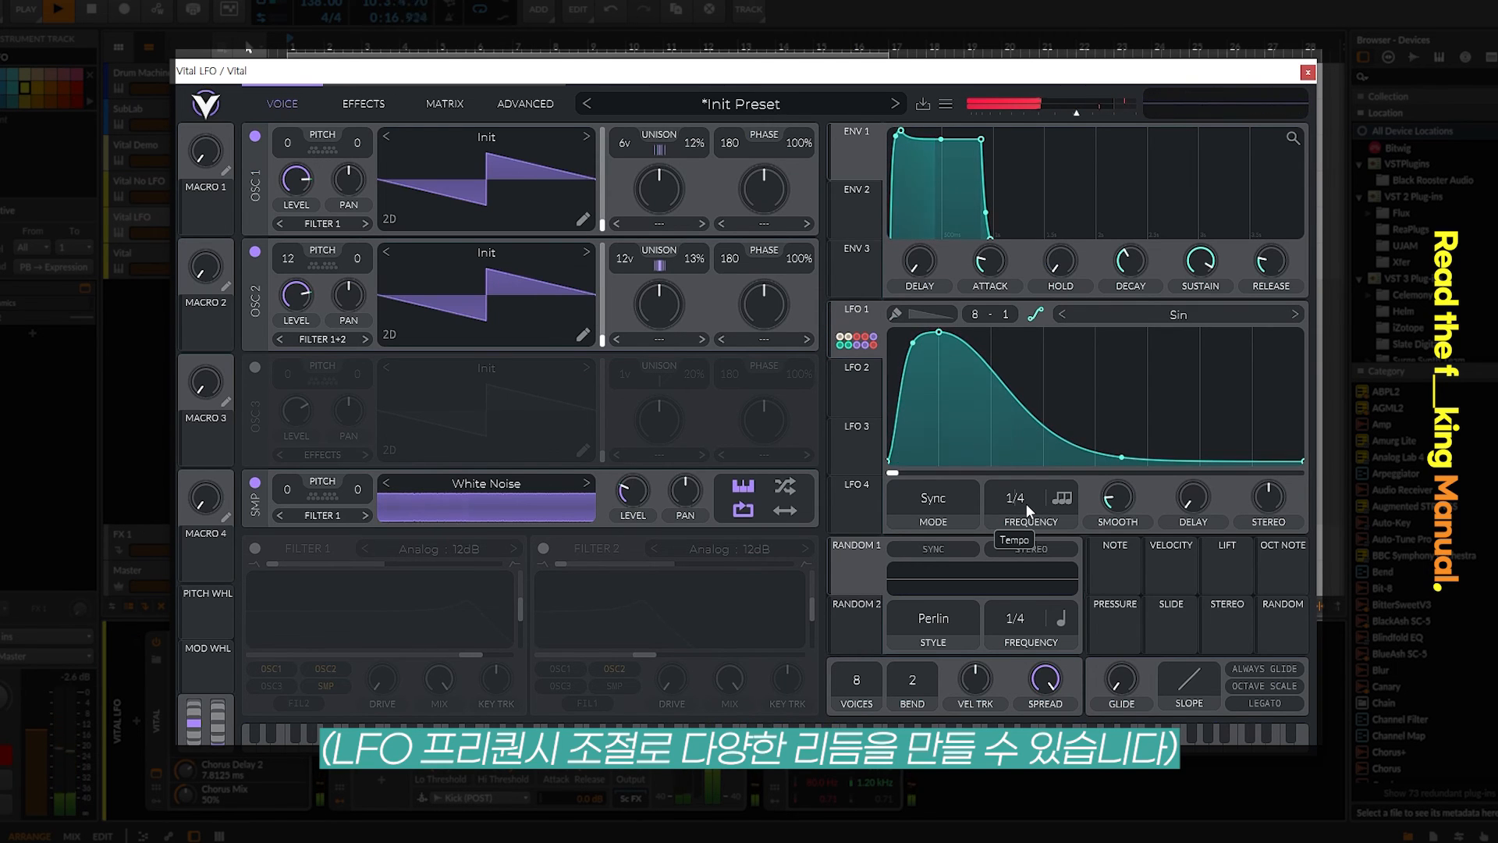
drag(1030, 501, 1033, 493)
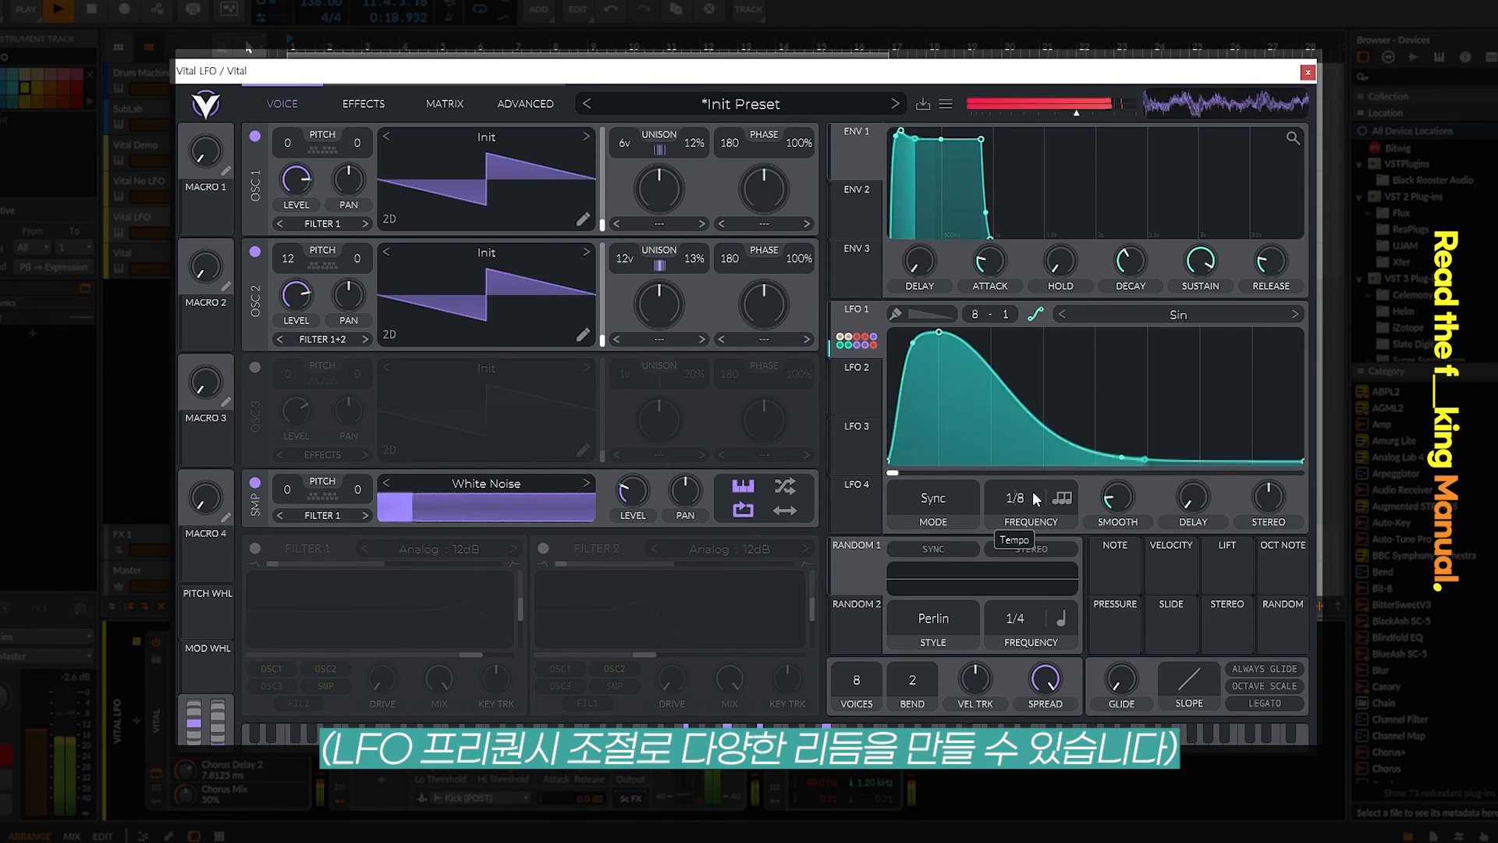